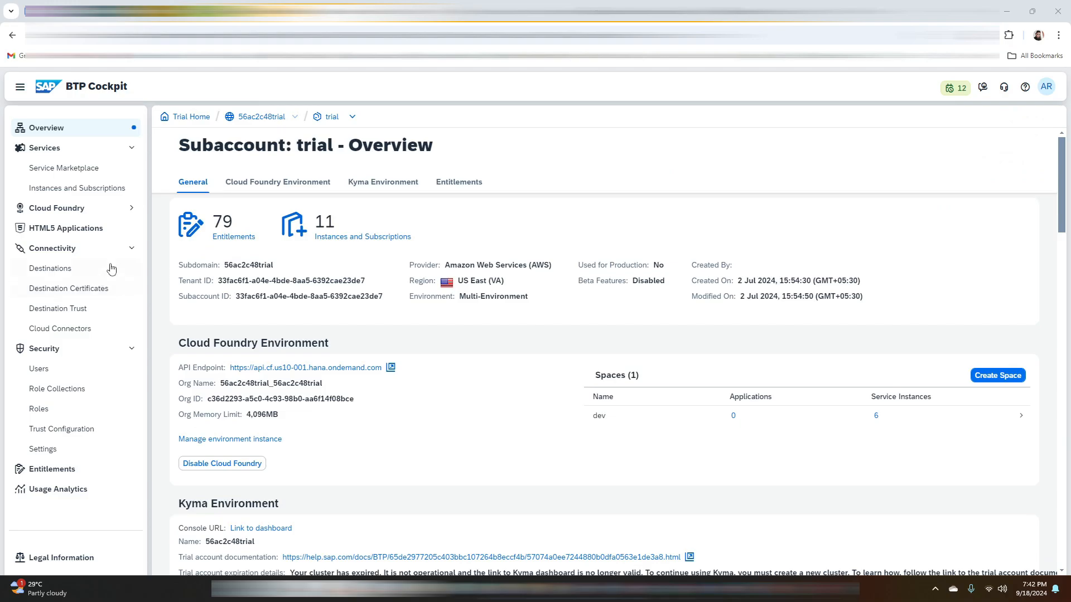
Search the Service Marketplace for "integrat" and open the Integration Suite service details in full view
click(115, 168)
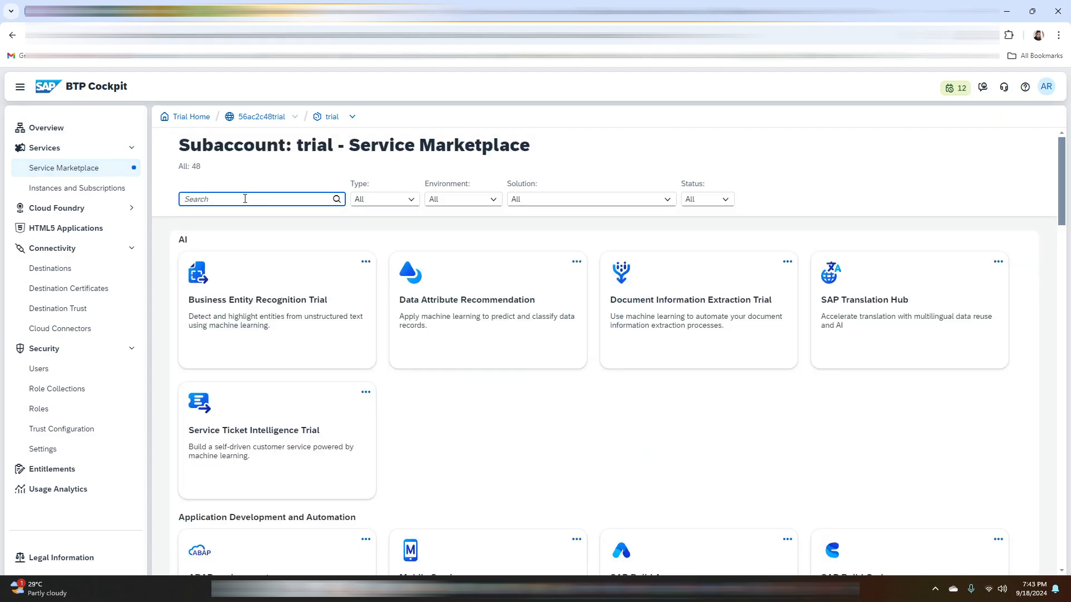
text(in)
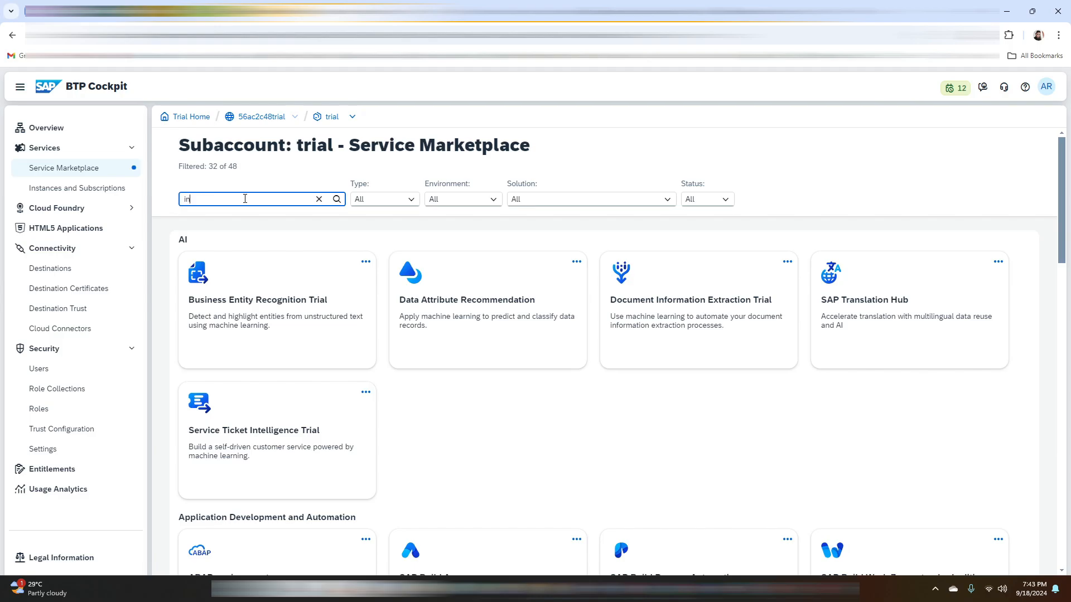
text(tegrat)
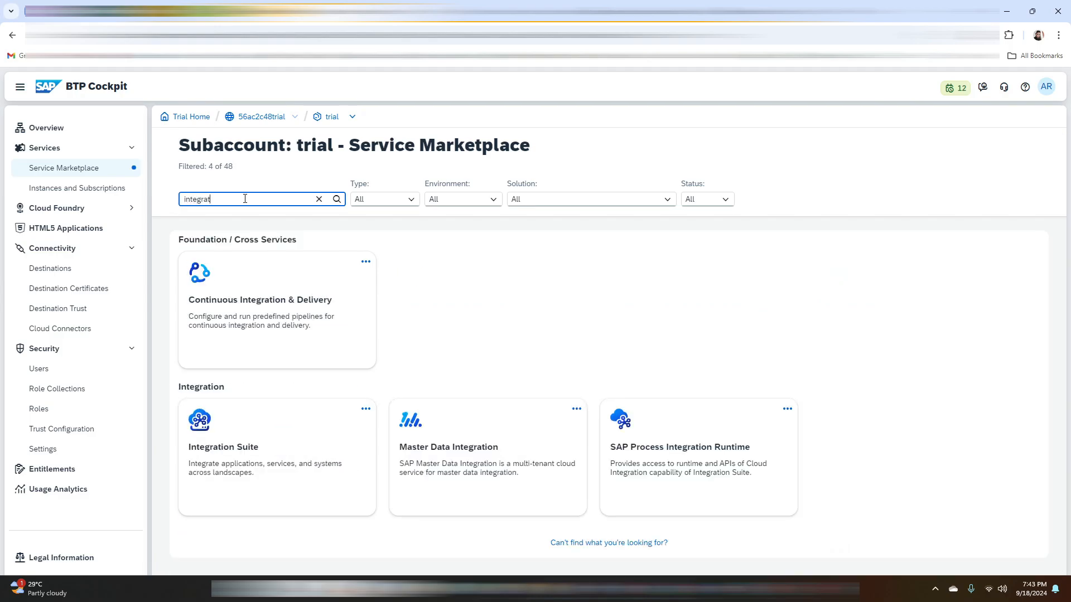
click(268, 454)
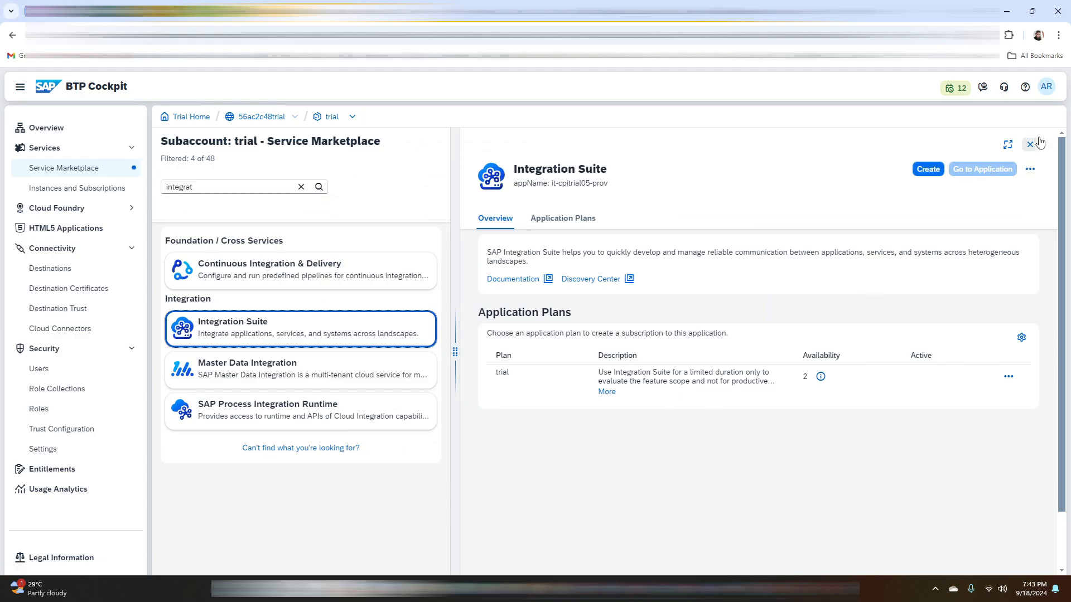
click(1016, 146)
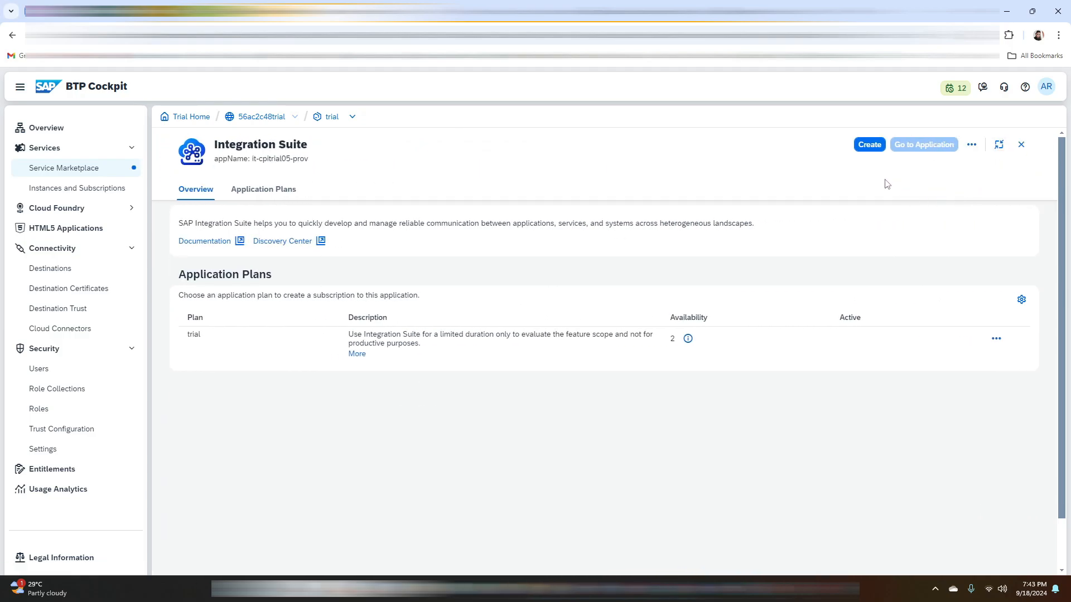
Create an Integration Suite subscription with the trial plan and view it among the subaccount's subscriptions
click(872, 146)
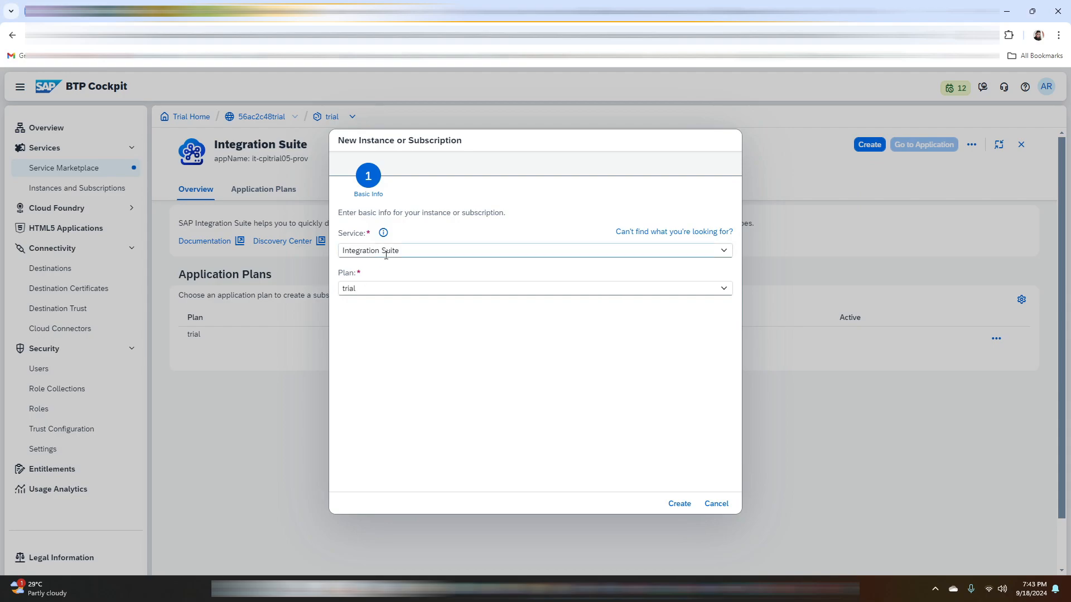
click(722, 288)
click(688, 347)
click(679, 504)
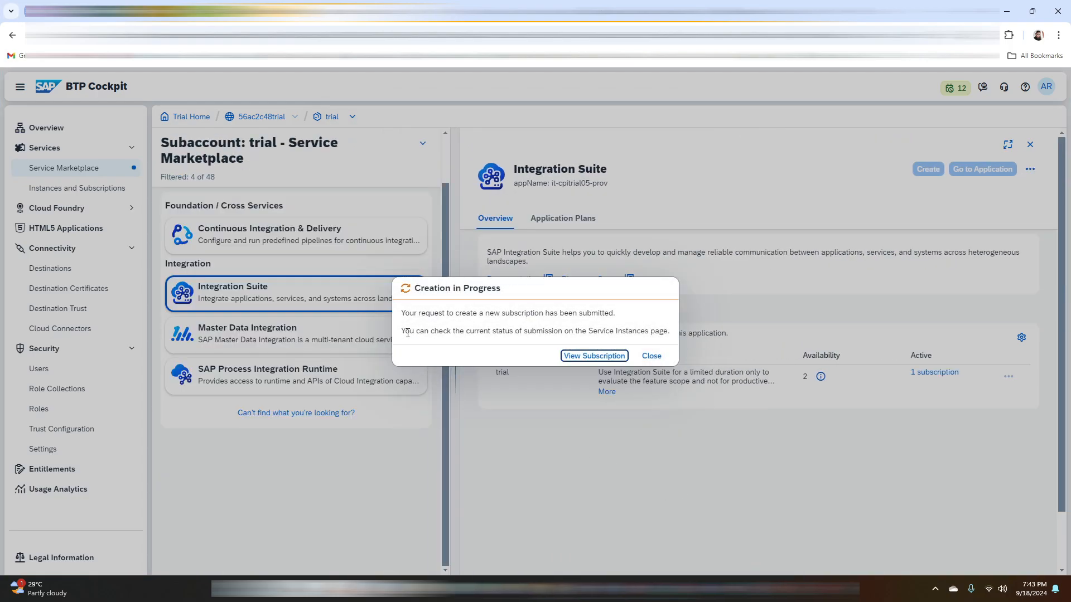
click(605, 360)
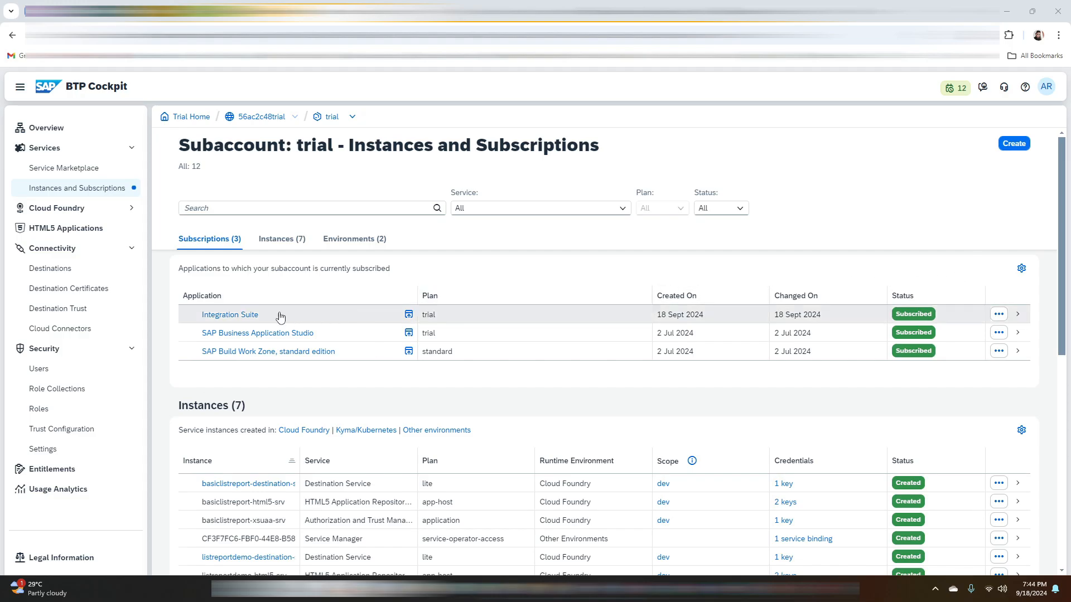
Open the subaccount user's details in full view and show the assigned role collections
click(92, 373)
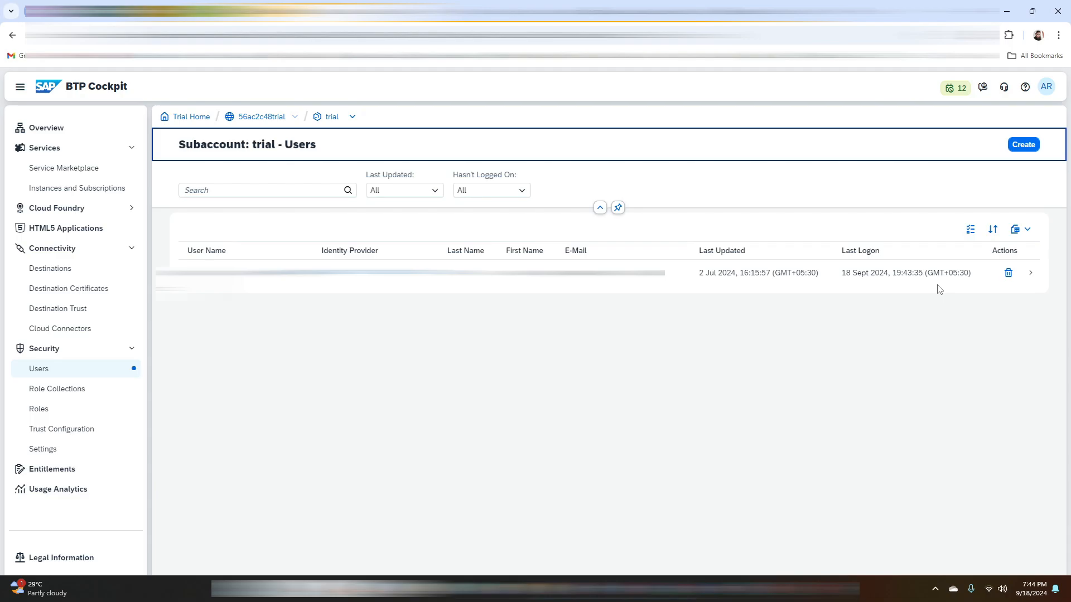
click(936, 281)
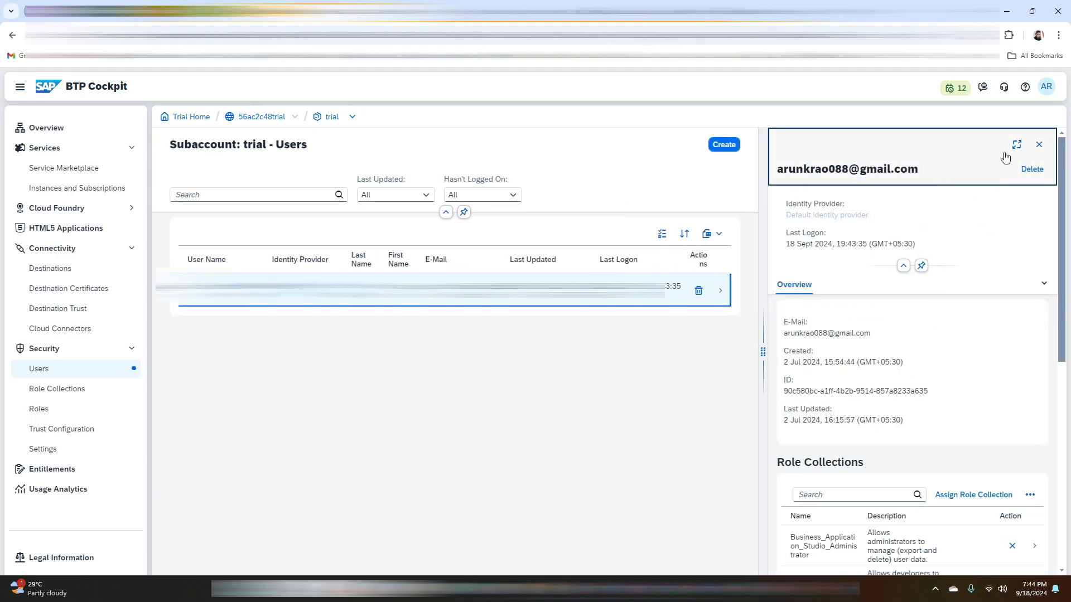
click(1016, 144)
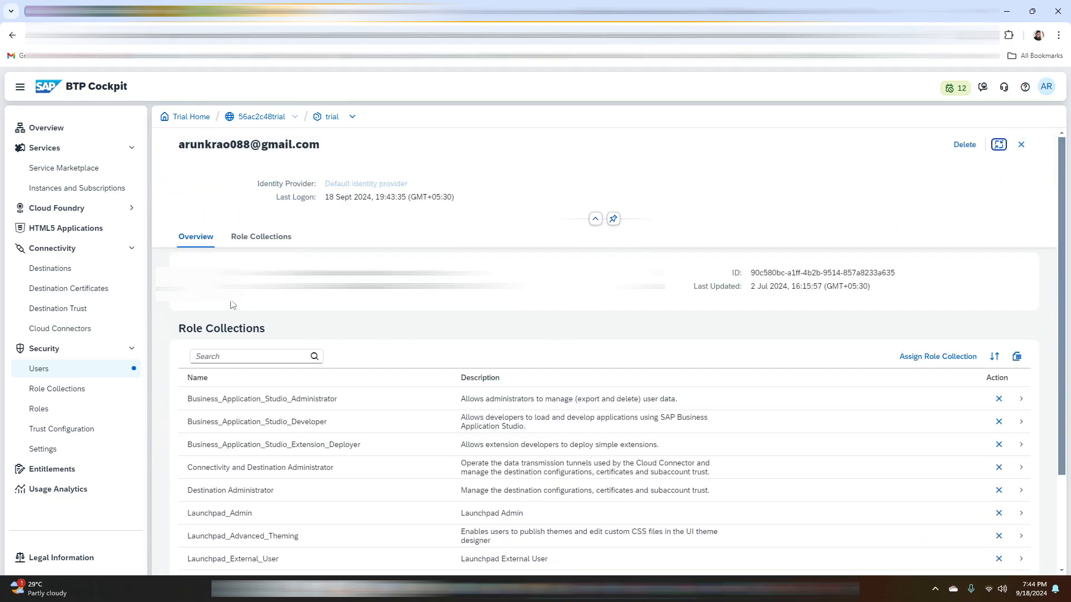
click(275, 244)
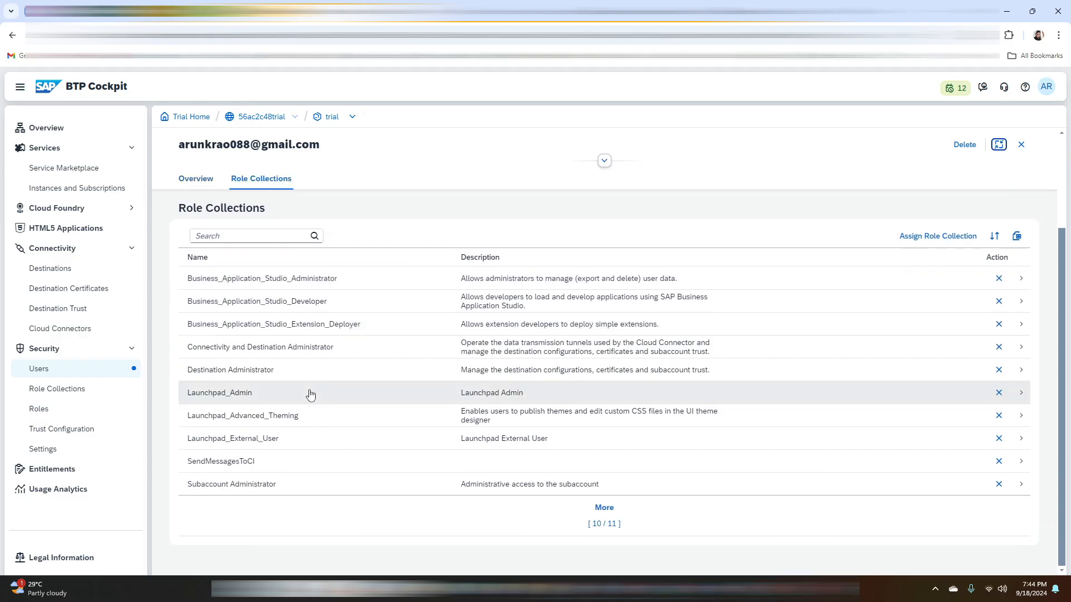
Assign the Integration_Provisioner role collection to the user
click(939, 237)
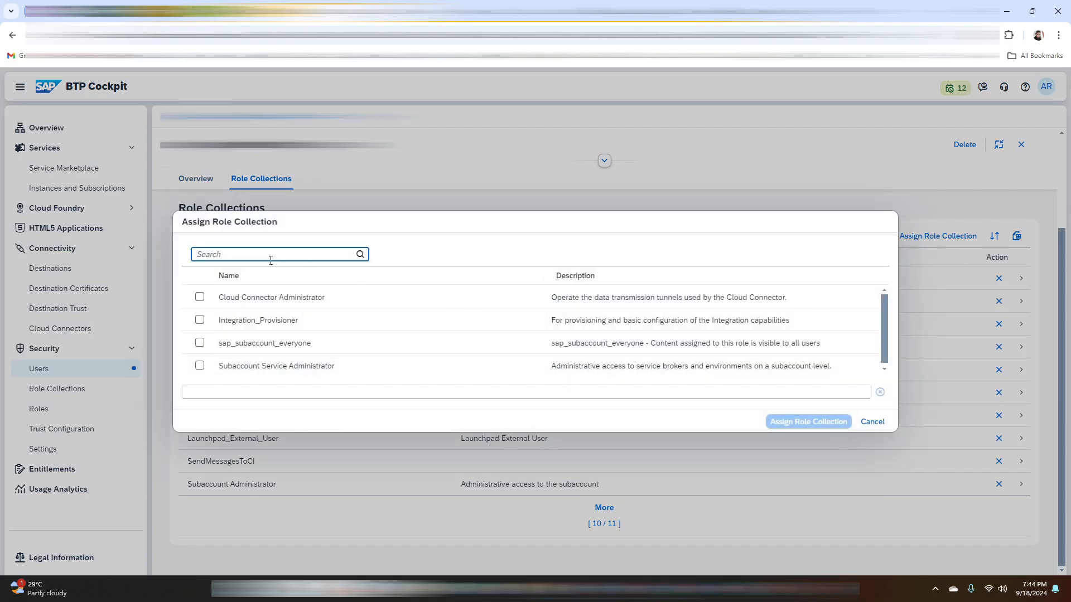
text(inte)
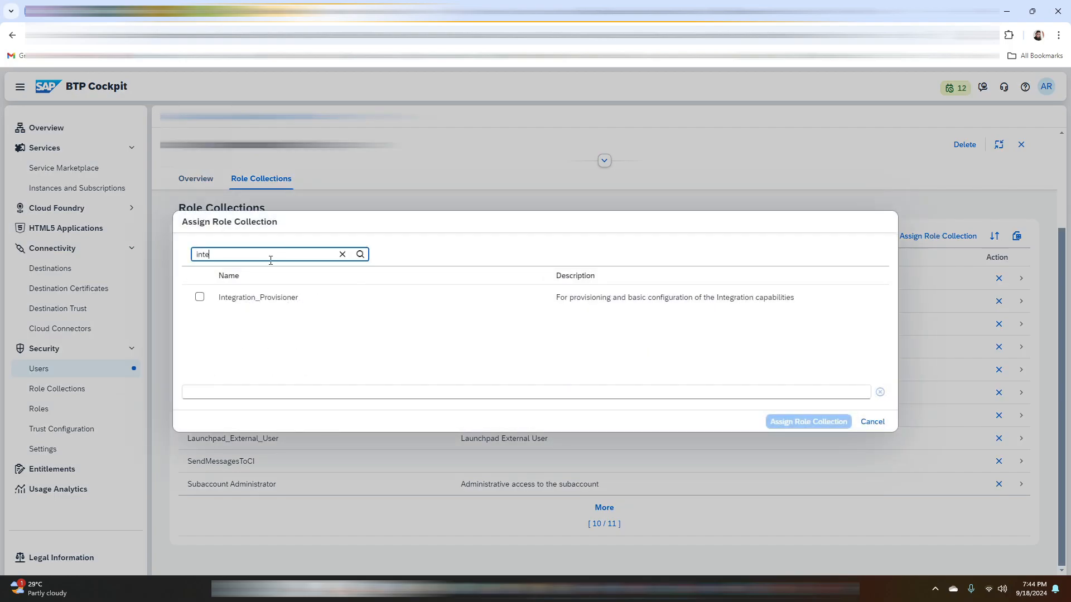
click(200, 297)
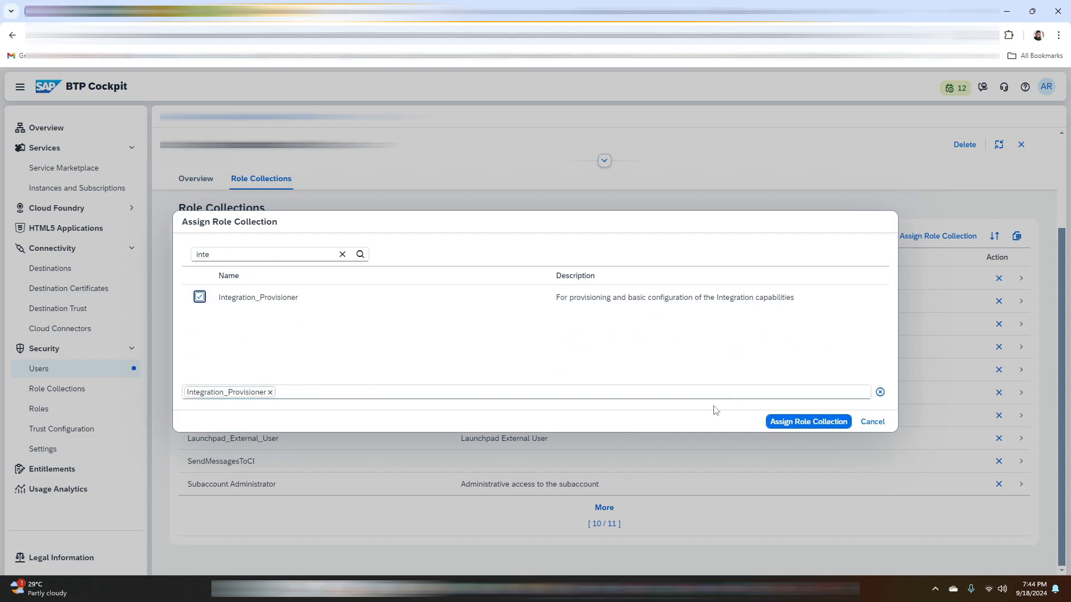
click(806, 421)
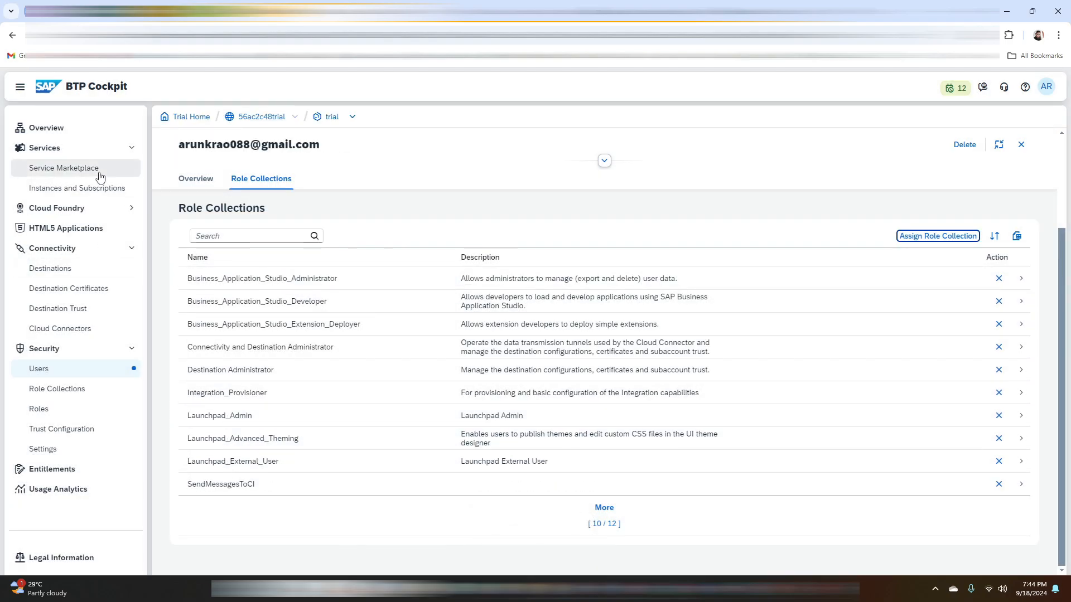
Launch the Integration Suite application from the subaccount's subscriptions and dismiss the news announcement
click(108, 195)
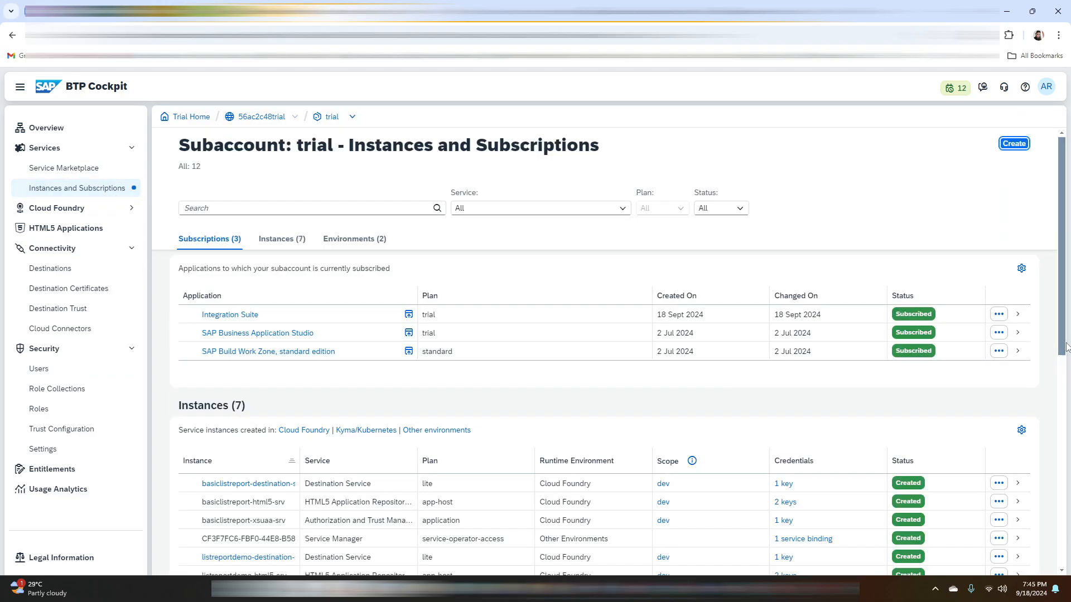
click(247, 316)
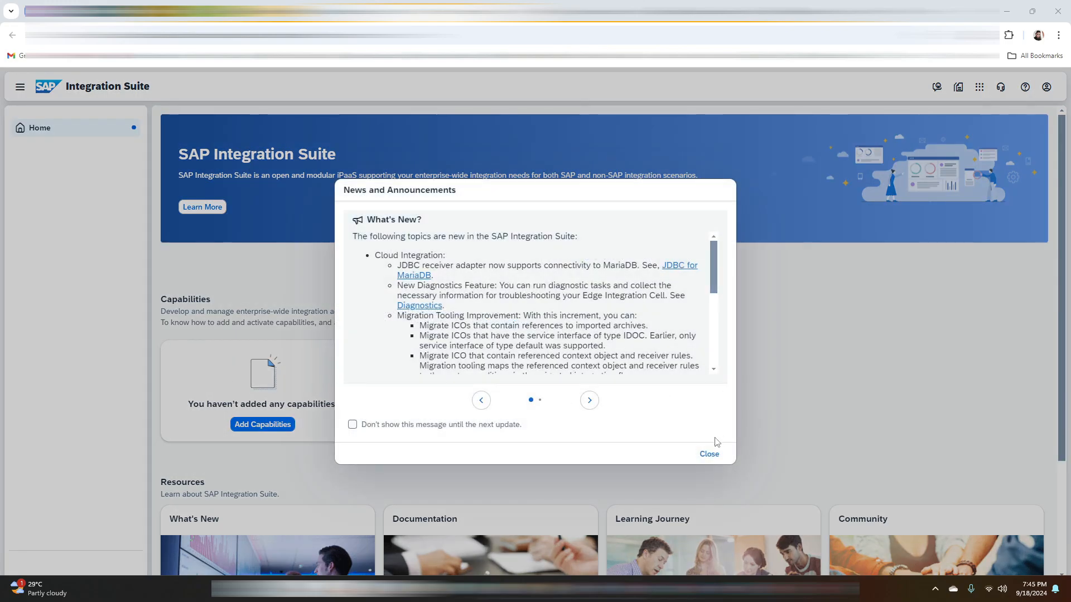
click(715, 456)
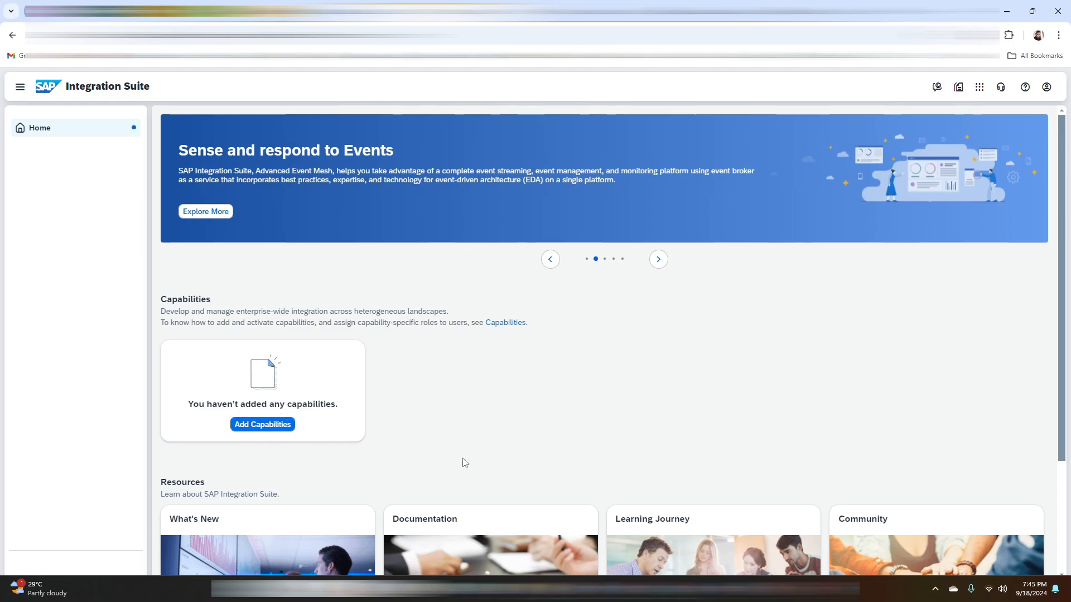
Start adding capabilities and select Build Integration Scenarios, Manage APIs, and Implement Interfaces and Mappings
click(267, 425)
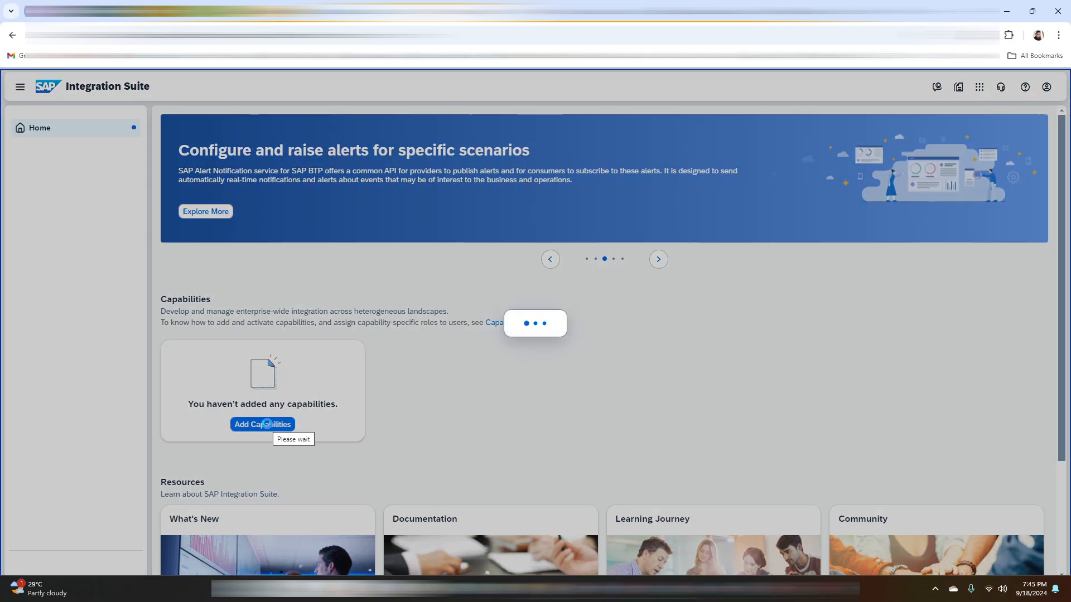
scroll(370, 311, down, 2)
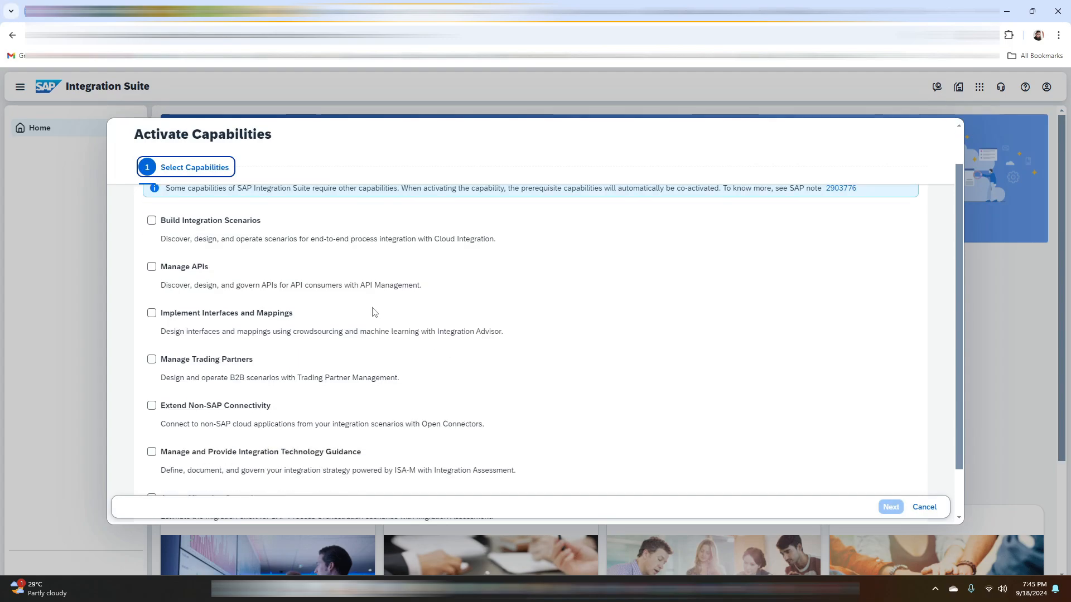
scroll(375, 320, up, 2)
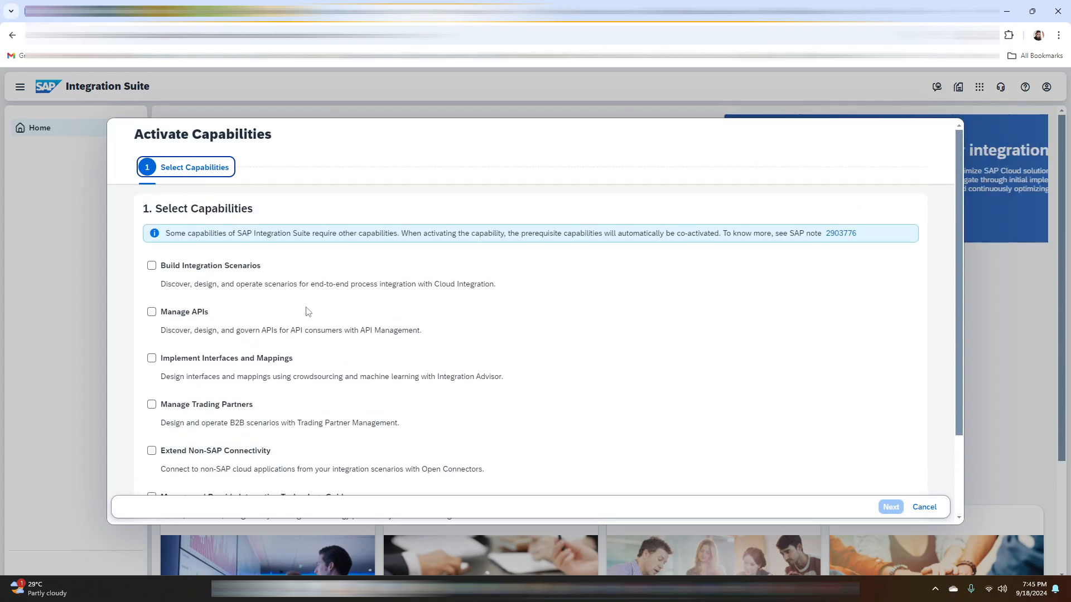
click(152, 266)
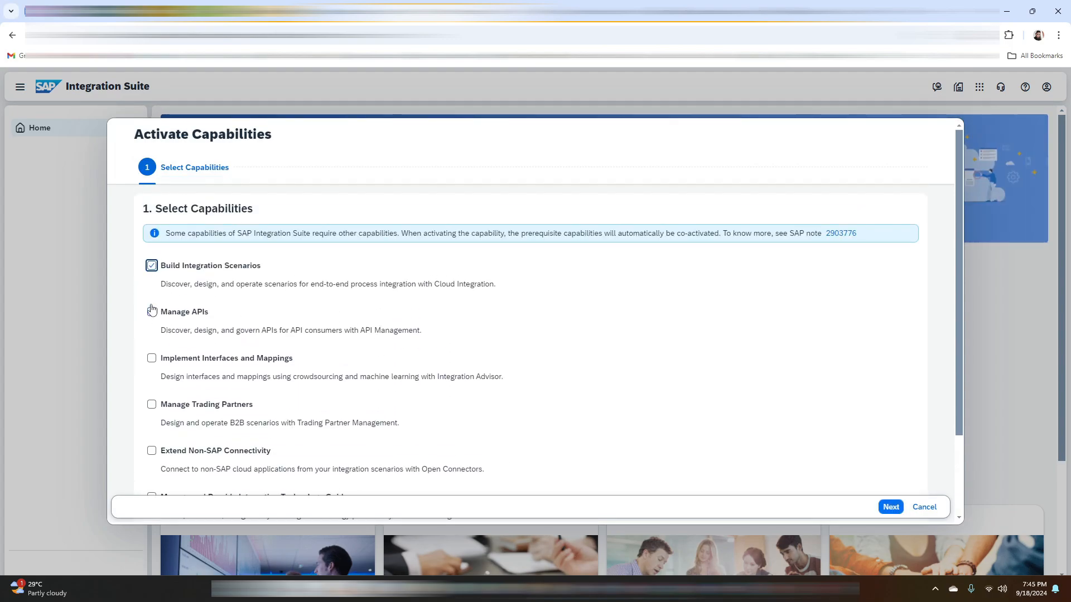
click(152, 312)
click(152, 358)
Add Manage Trading Partners, Extend Non-SAP Connectivity, Manage and Provide Integration Technology Guidance, and Assess Migration Scenarios, and proceed to the Cloud Integration settings
scroll(154, 357, down, 2)
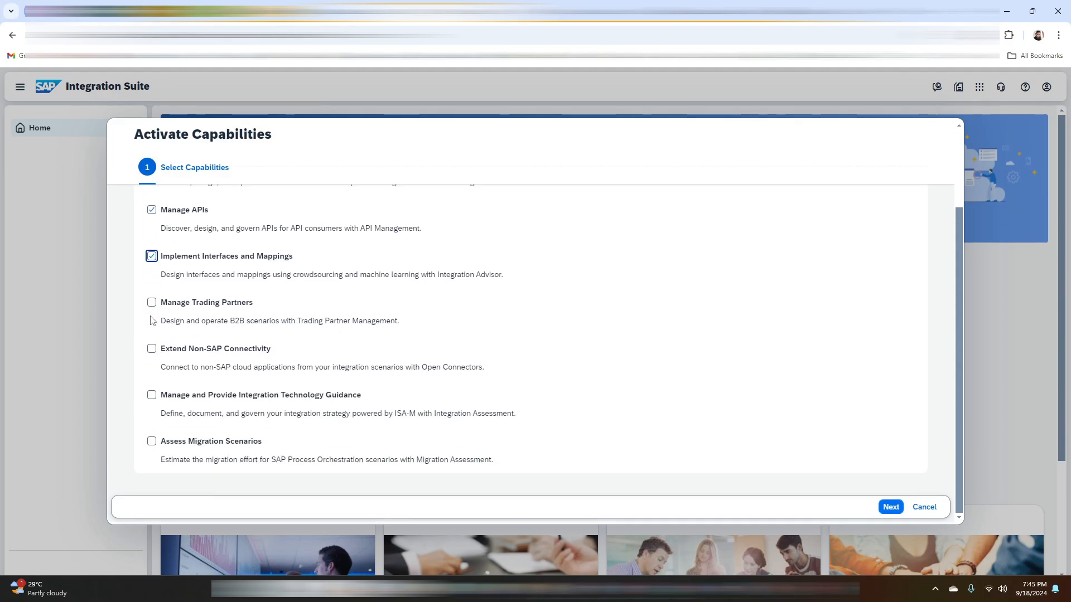
click(151, 305)
scroll(150, 306, up, 2)
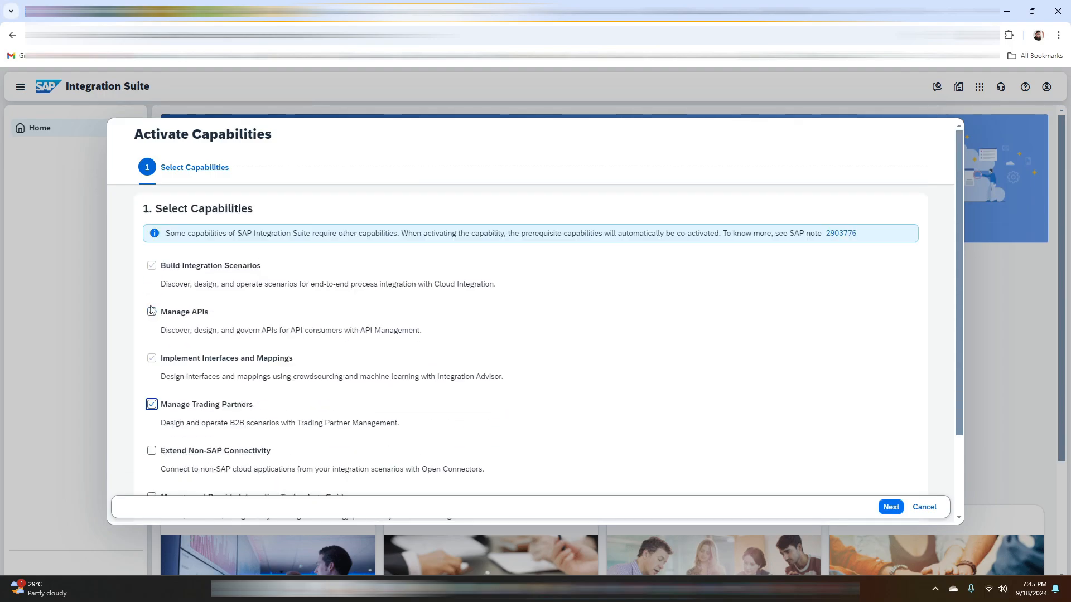
click(151, 450)
scroll(152, 451, down, 2)
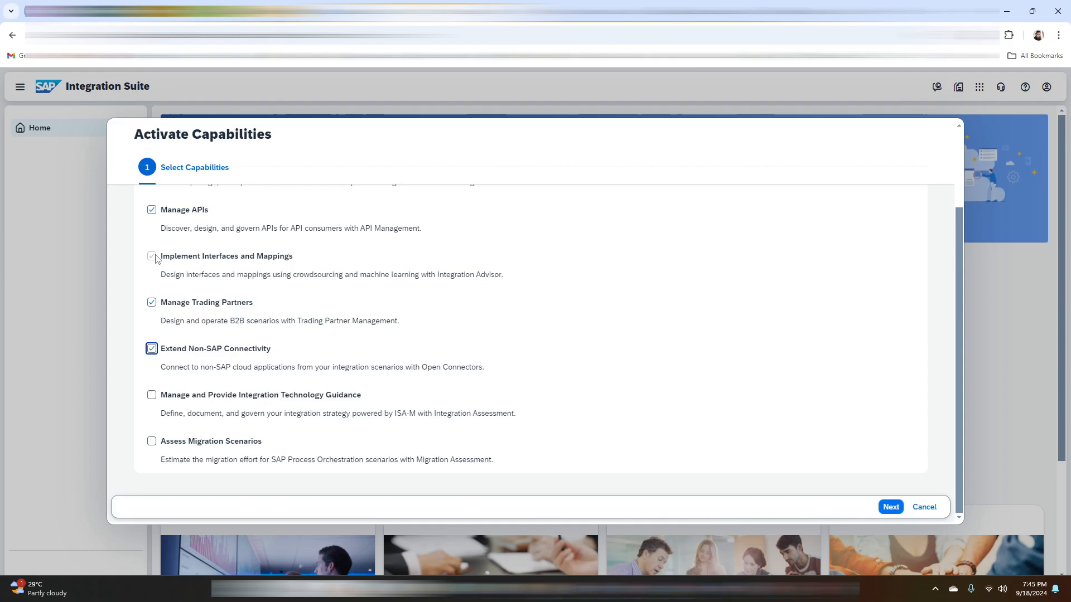
click(154, 402)
click(151, 443)
click(891, 507)
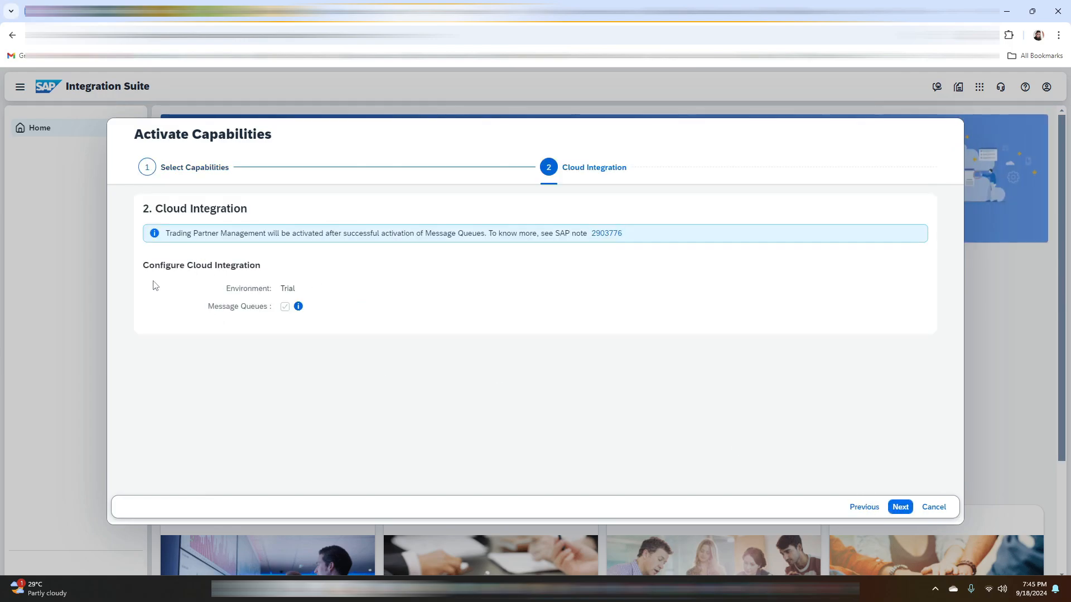
Accept the Cloud Integration settings and enable API Business Hub Enterprise and Graph for API Management
click(902, 509)
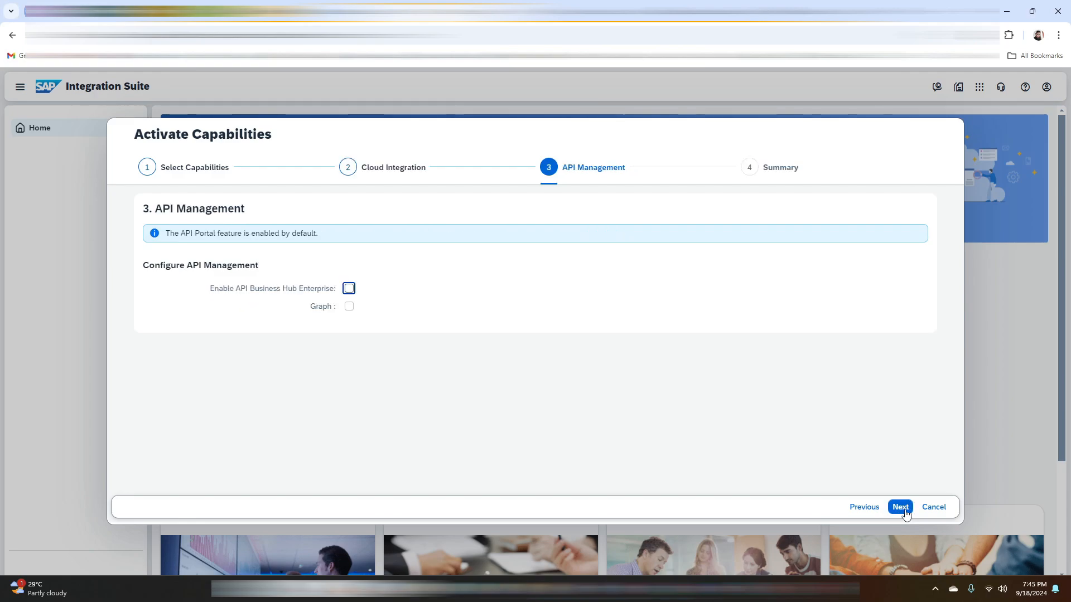
click(348, 288)
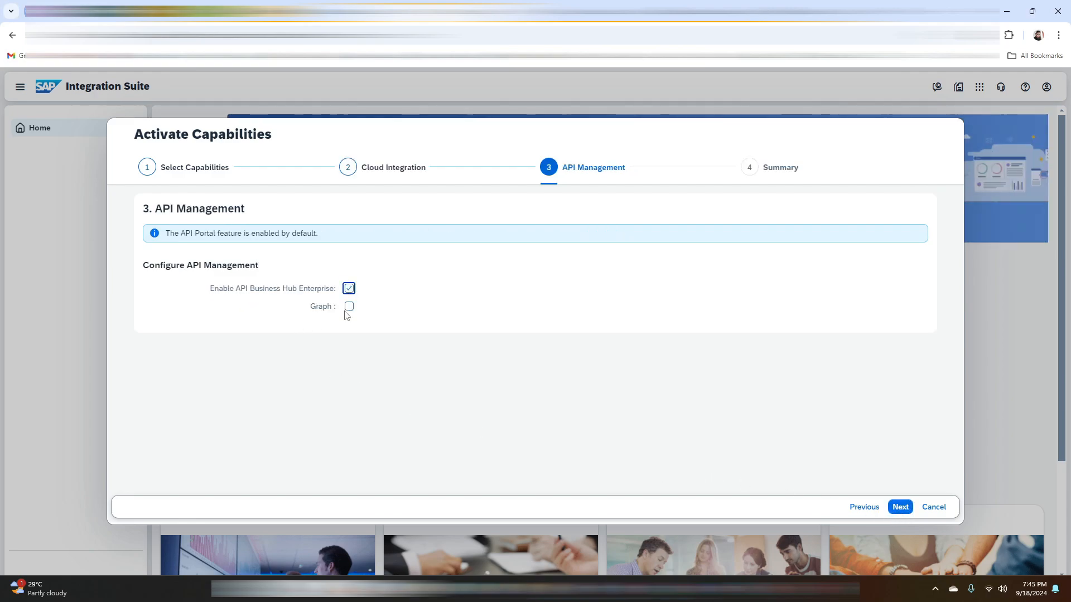
click(349, 308)
click(900, 507)
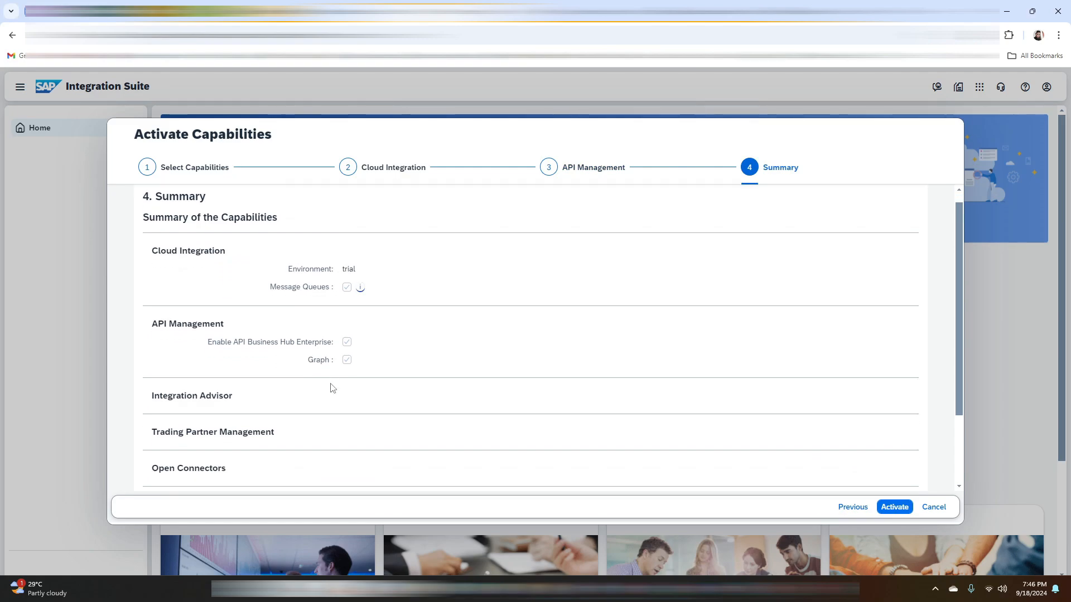
Review the summary of the selected capabilities and activate them
scroll(333, 387, down, 3)
scroll(348, 411, up, 3)
scroll(352, 417, down, 3)
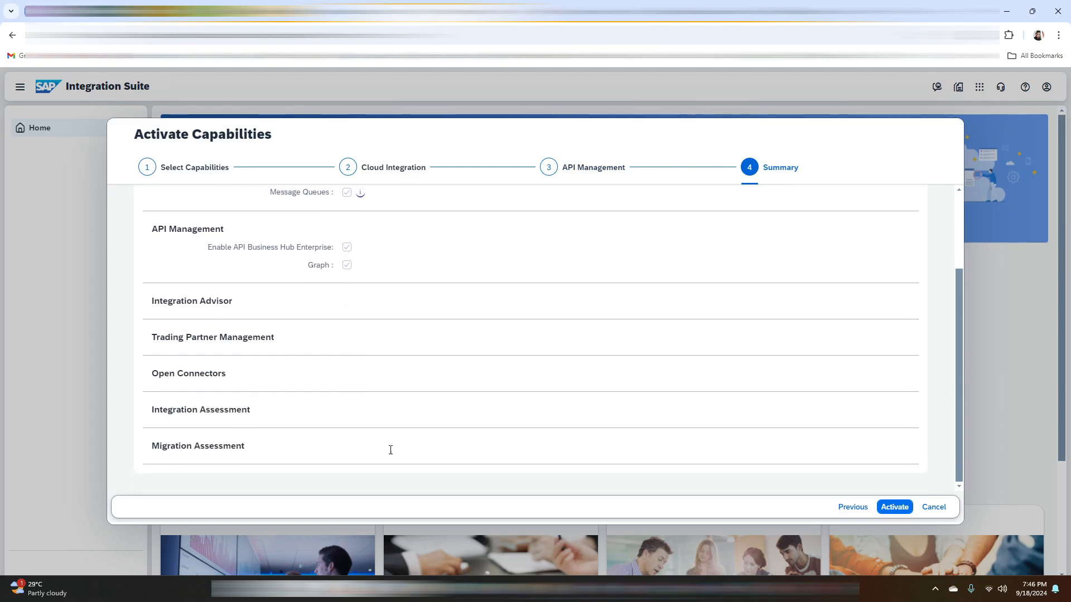
click(895, 510)
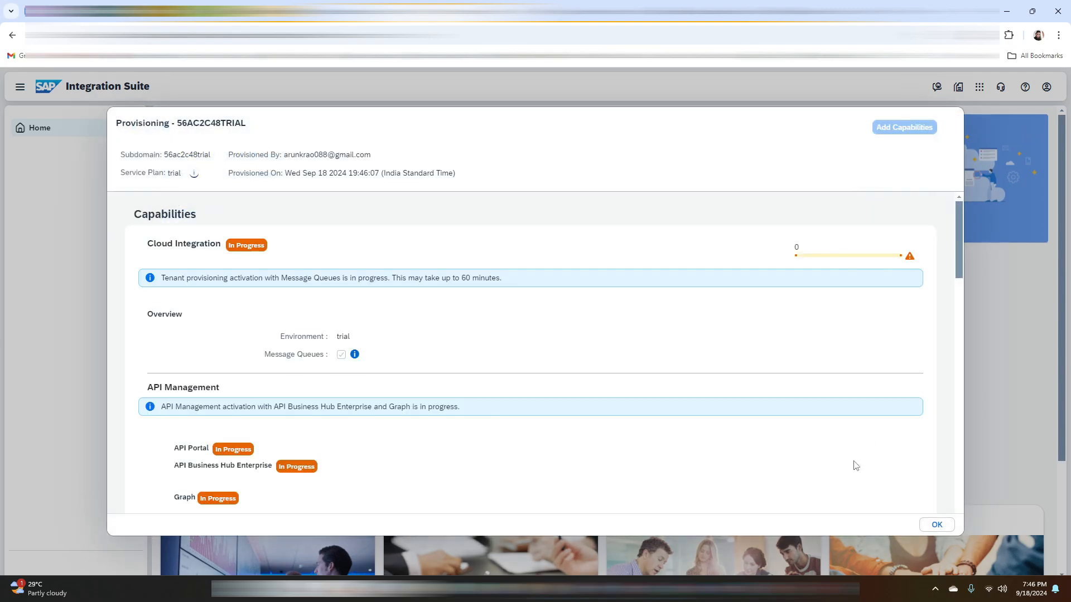
Check the provisioning status of the capabilities and try to activate API Management again
scroll(856, 469, down, 6)
scroll(853, 478, up, 3)
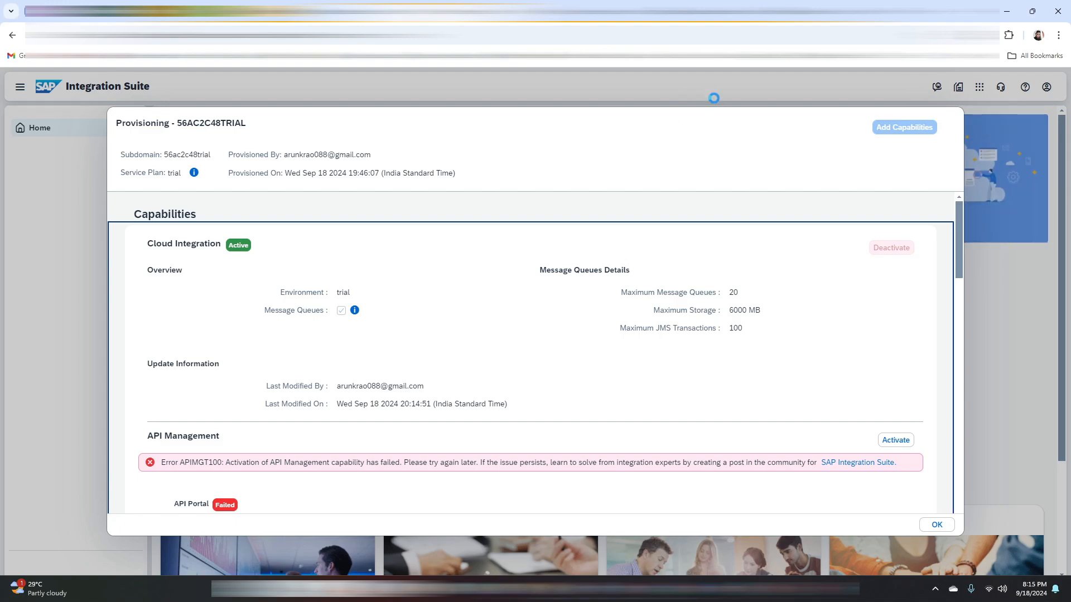
scroll(891, 414, down, 3)
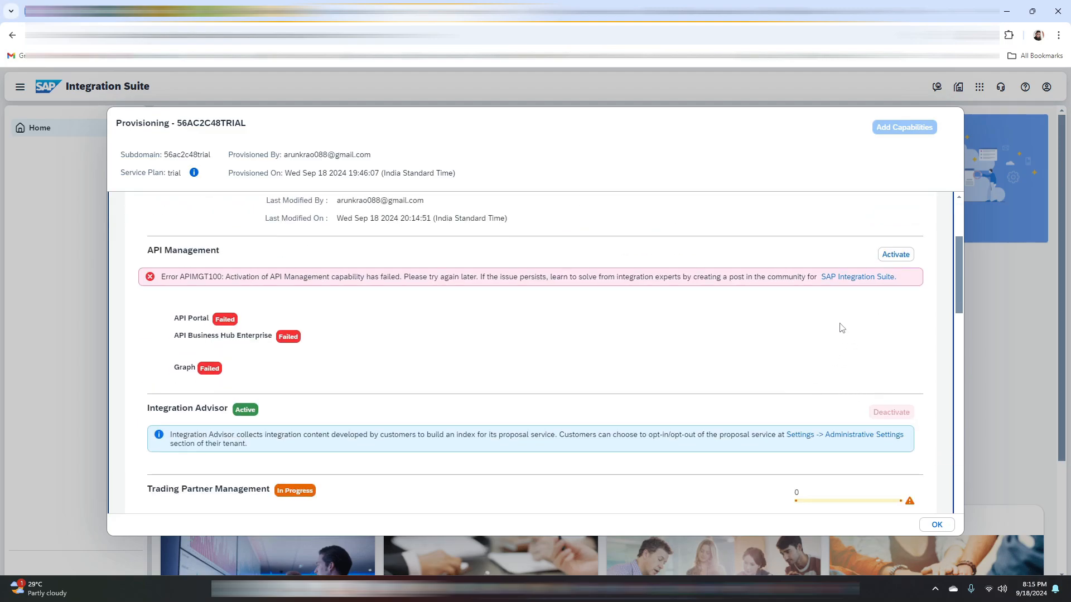
click(896, 256)
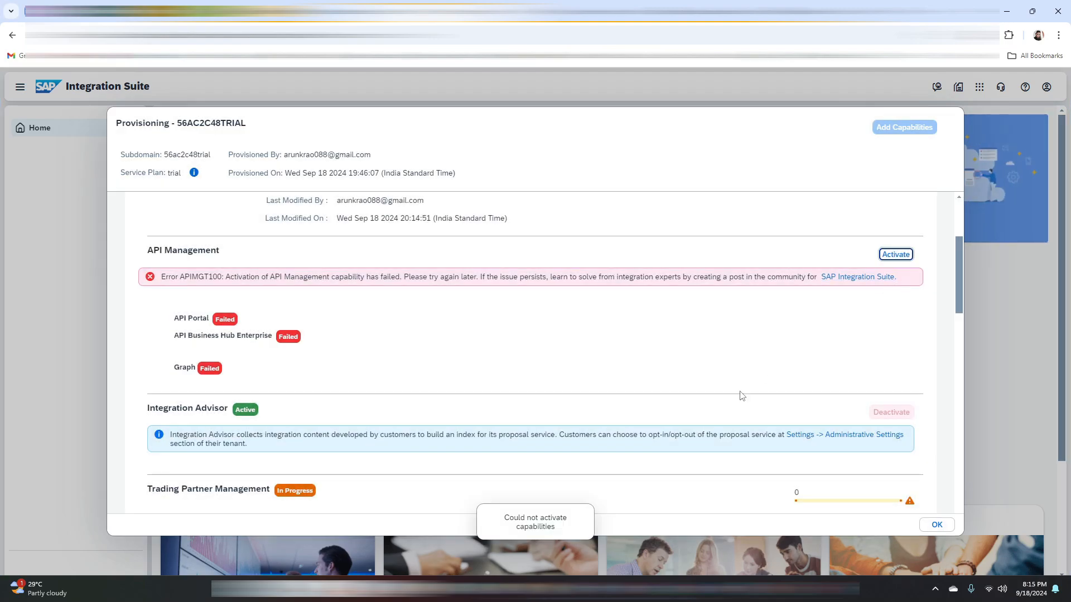
Review the capability activation status, close the provisioning overview and dismiss the news announcements
scroll(756, 389, up, 3)
scroll(812, 462, down, 3)
click(932, 525)
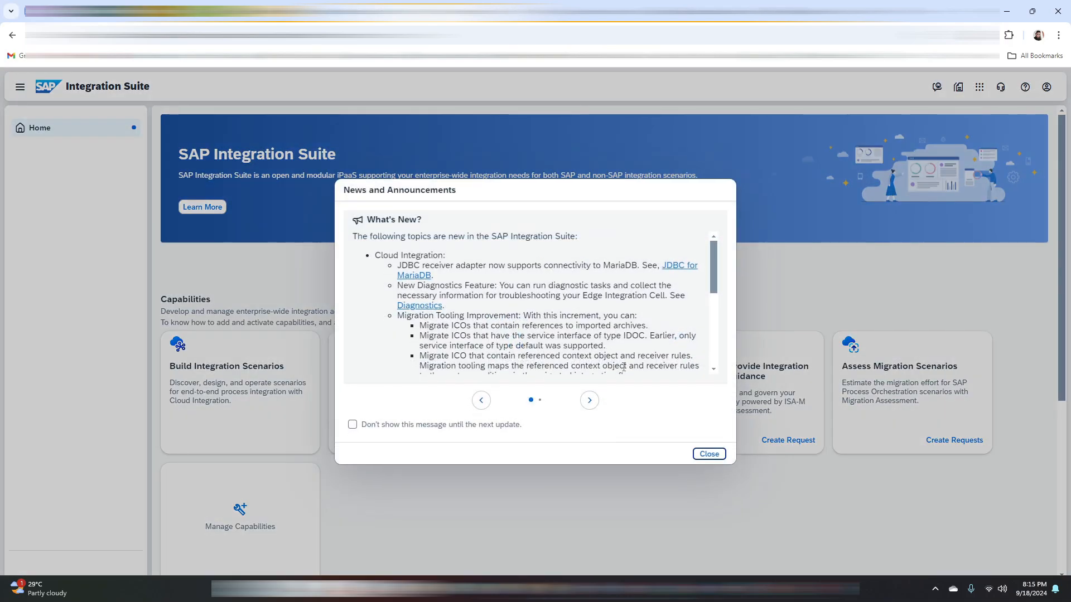
click(709, 454)
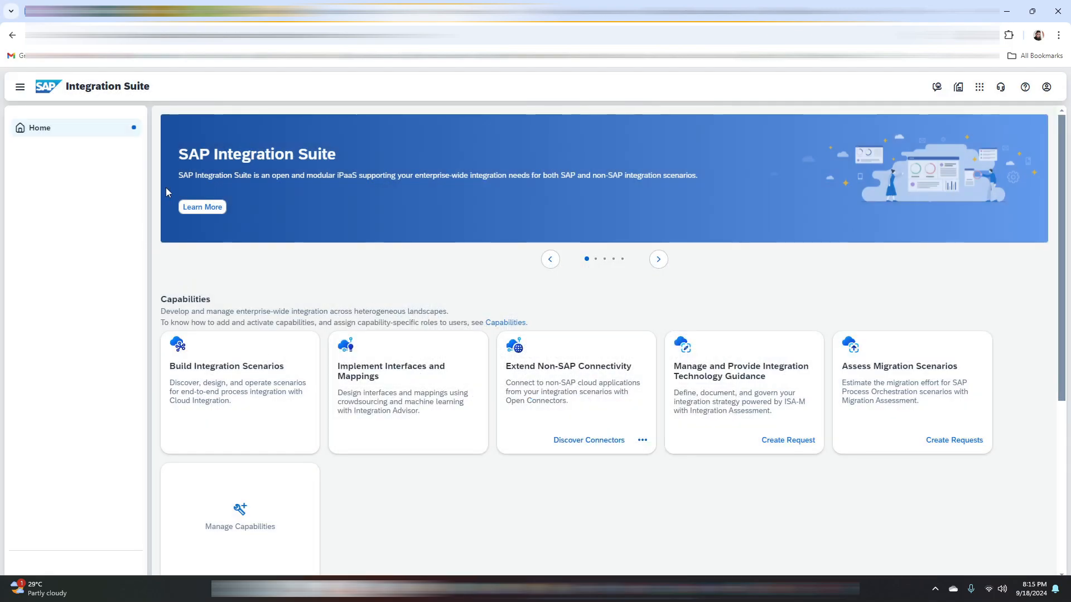
Switch to the BTP Cockpit and open the subaccount user's assigned role collections in full-screen view
click(245, 11)
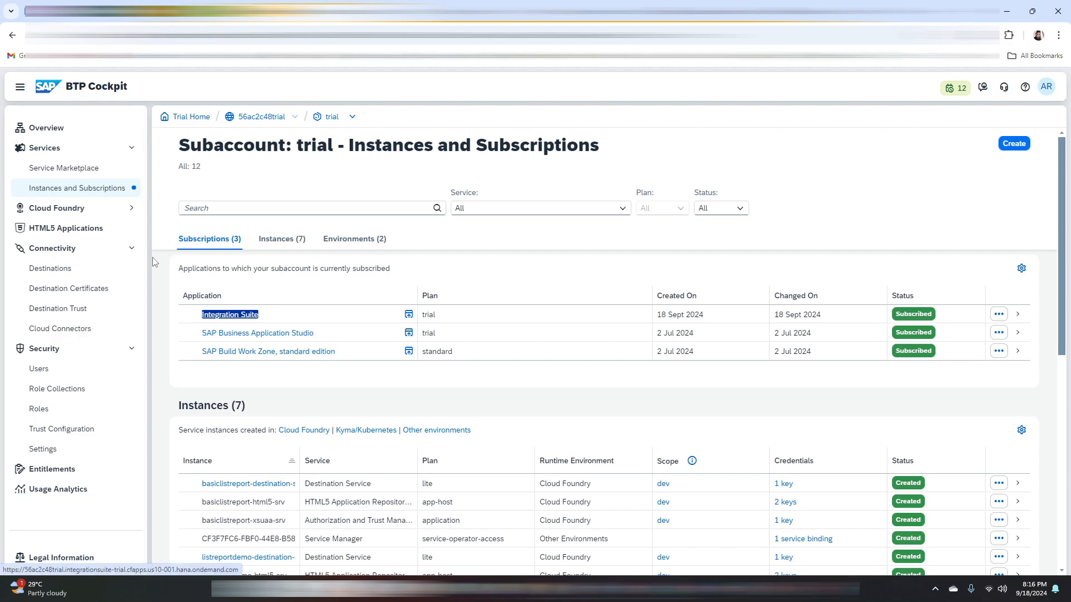
click(84, 376)
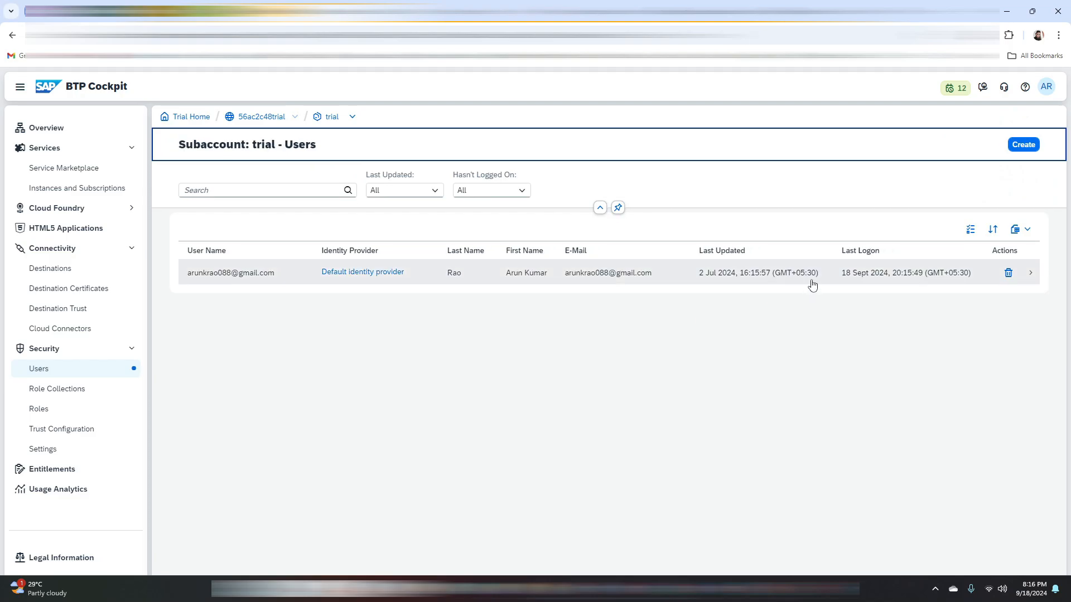
click(812, 285)
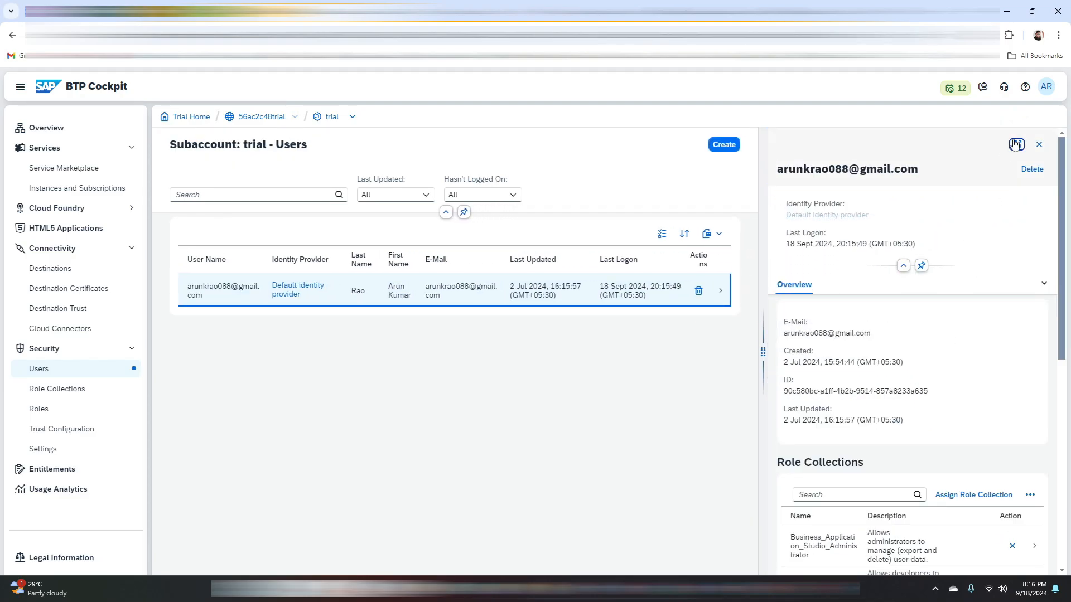
click(1015, 144)
scroll(831, 351, down, 5)
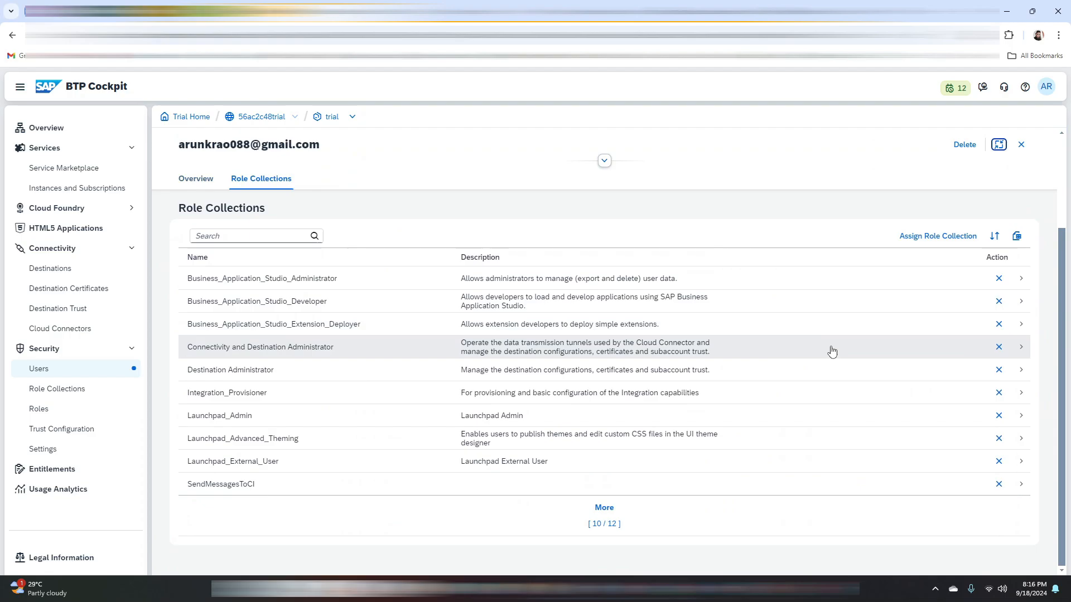
Start a role collection assignment for the user and select PI_Administrator and PI_Integration_Developer
click(938, 236)
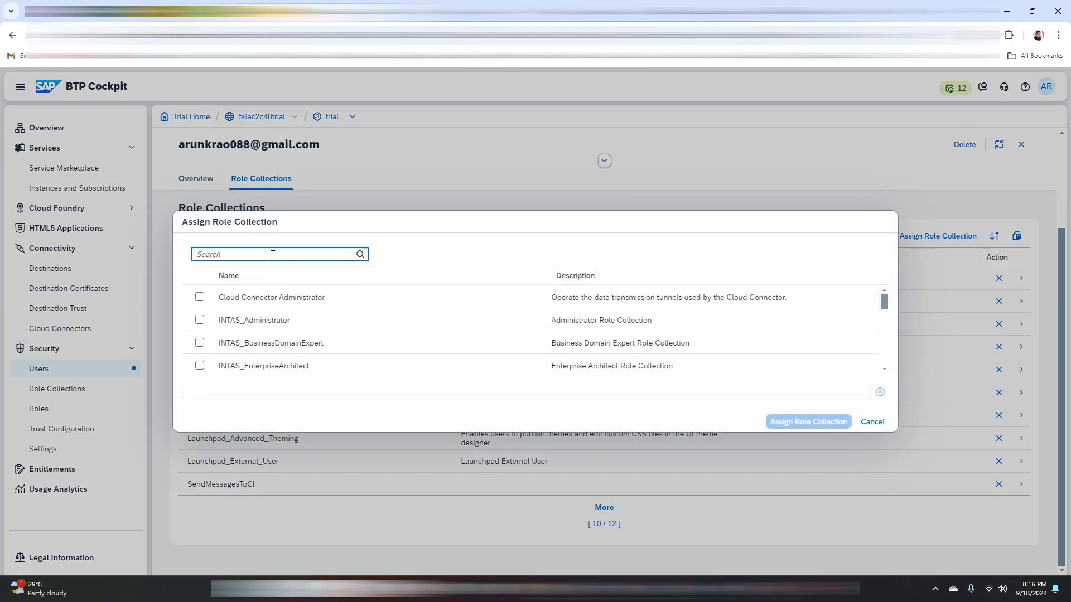
text(pi)
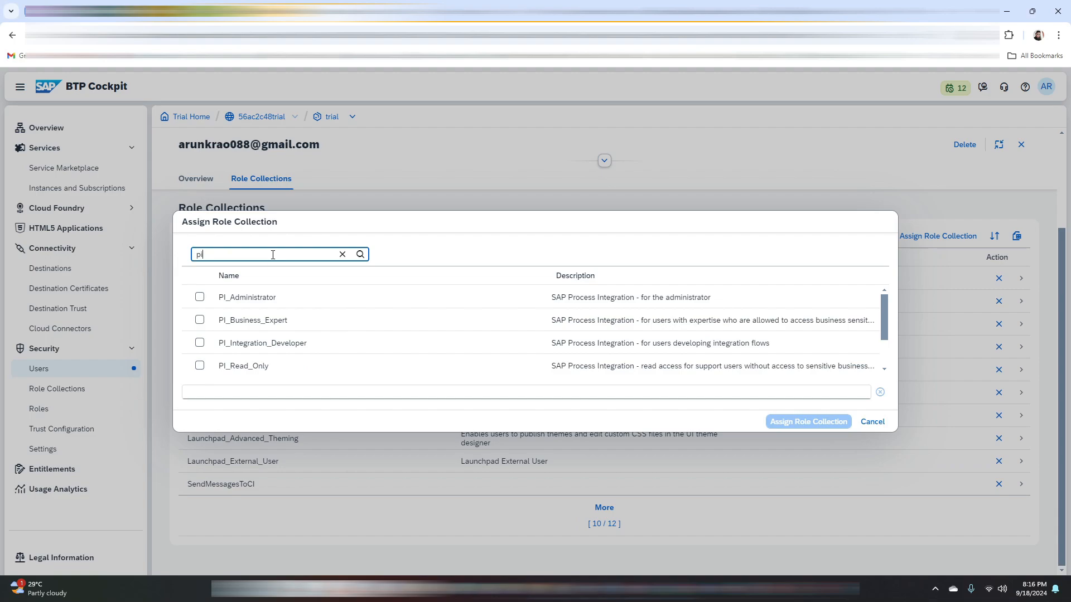
text(_)
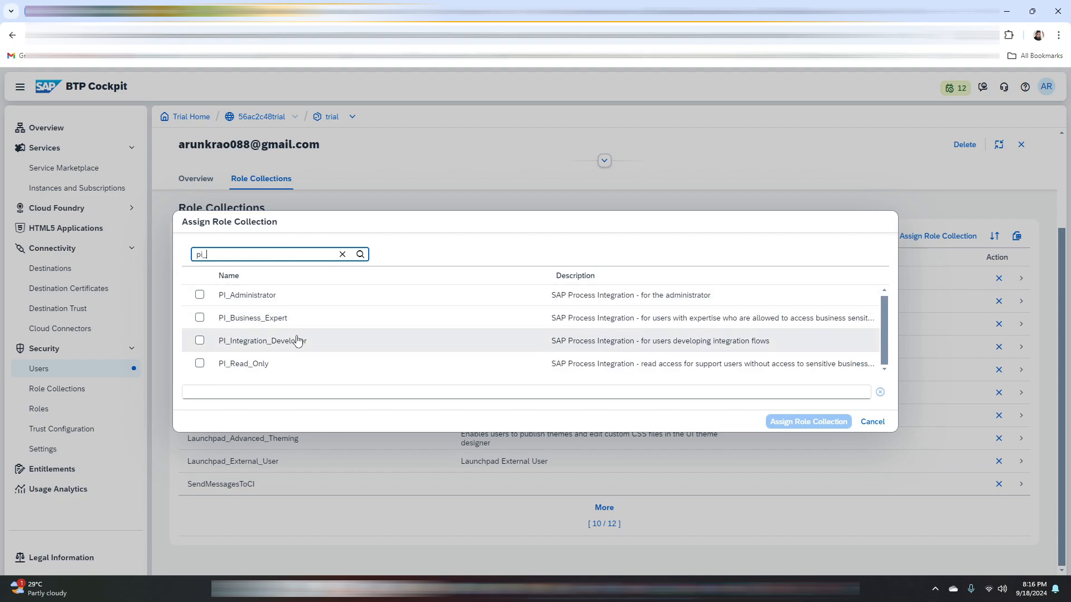
click(200, 295)
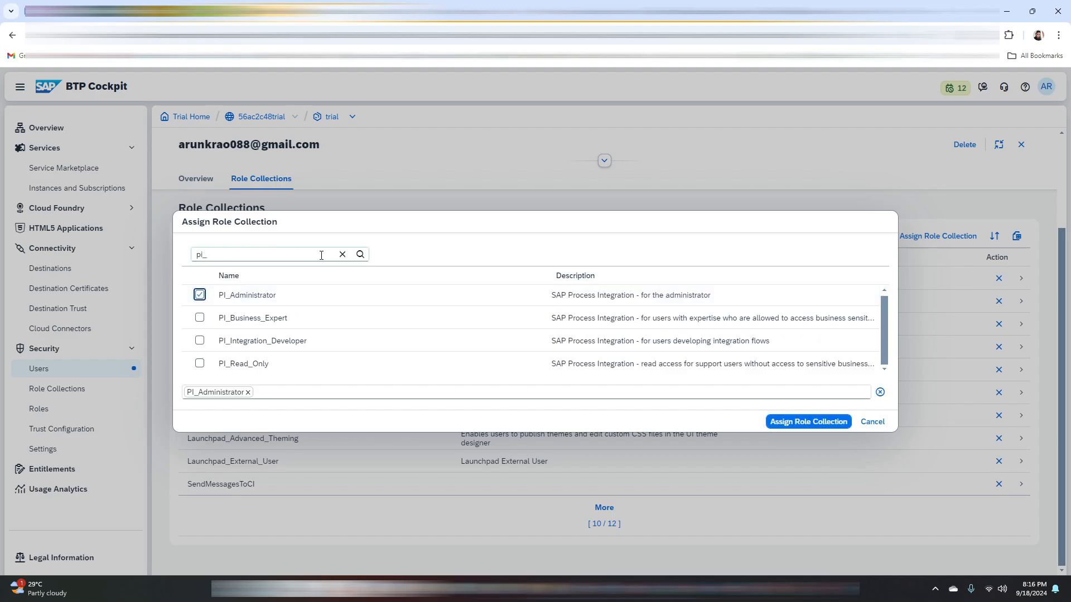
click(343, 255)
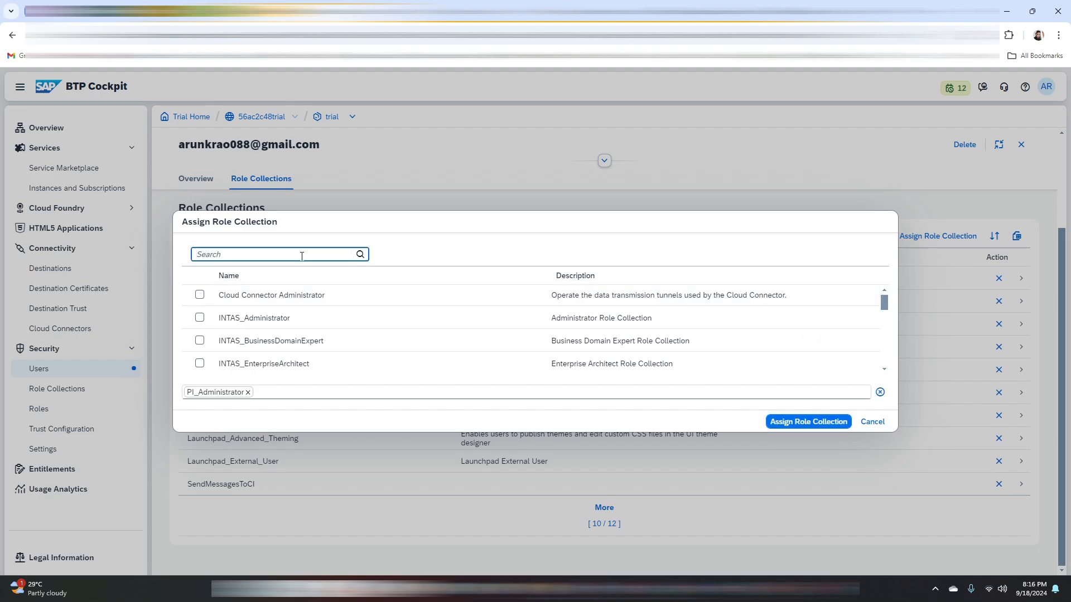
text(inte)
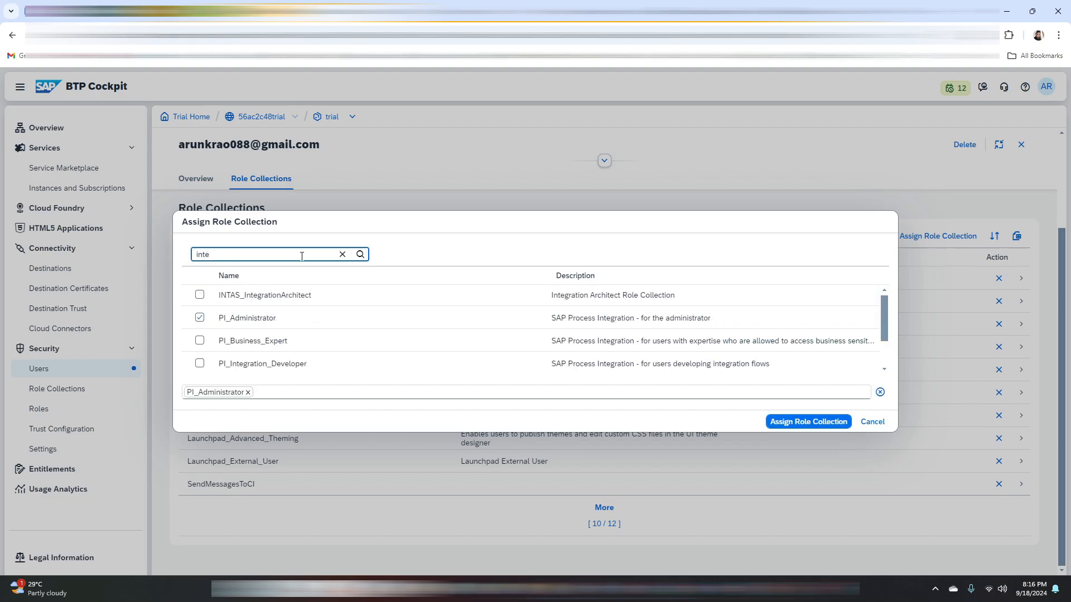
click(246, 363)
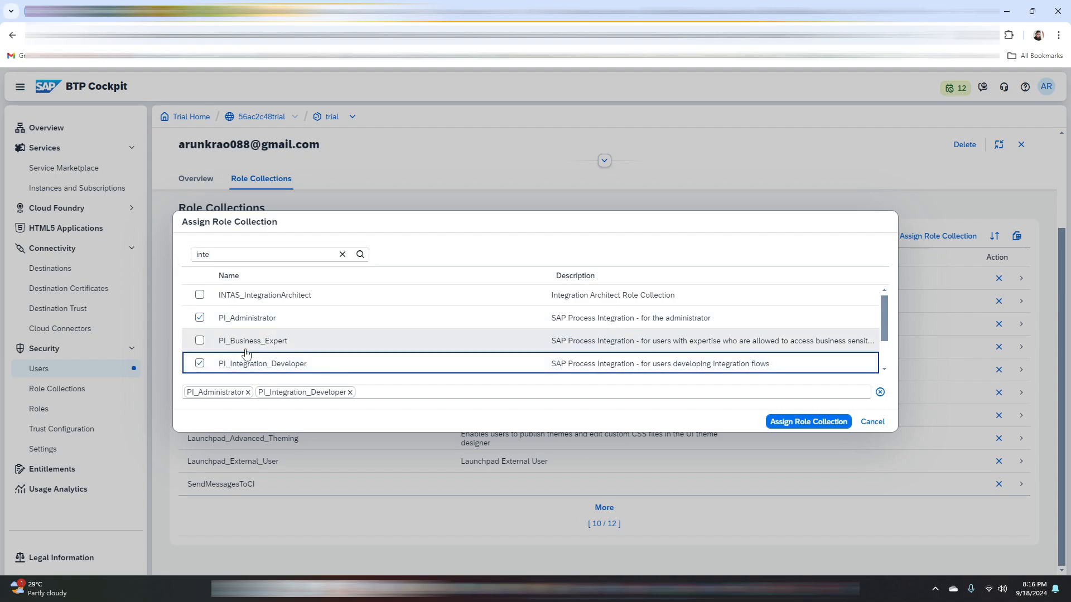
Search the role collections for "bu" and add PI_Business_Expert to the selection
click(281, 260)
key(BackSpace)
key(BackSpace)
key(BackSpace)
key(BackSpace)
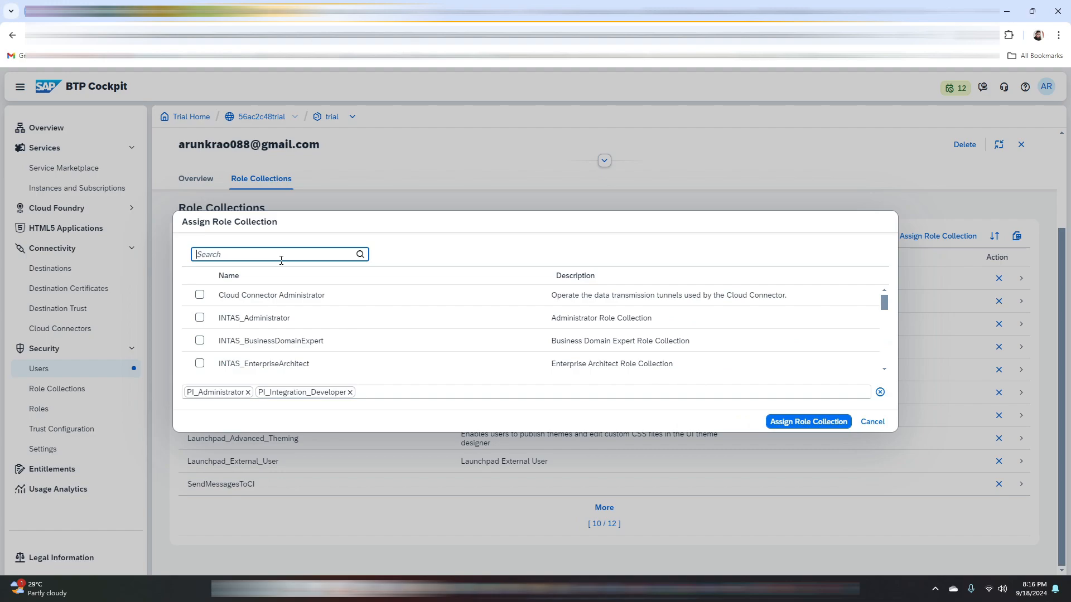
text(bu)
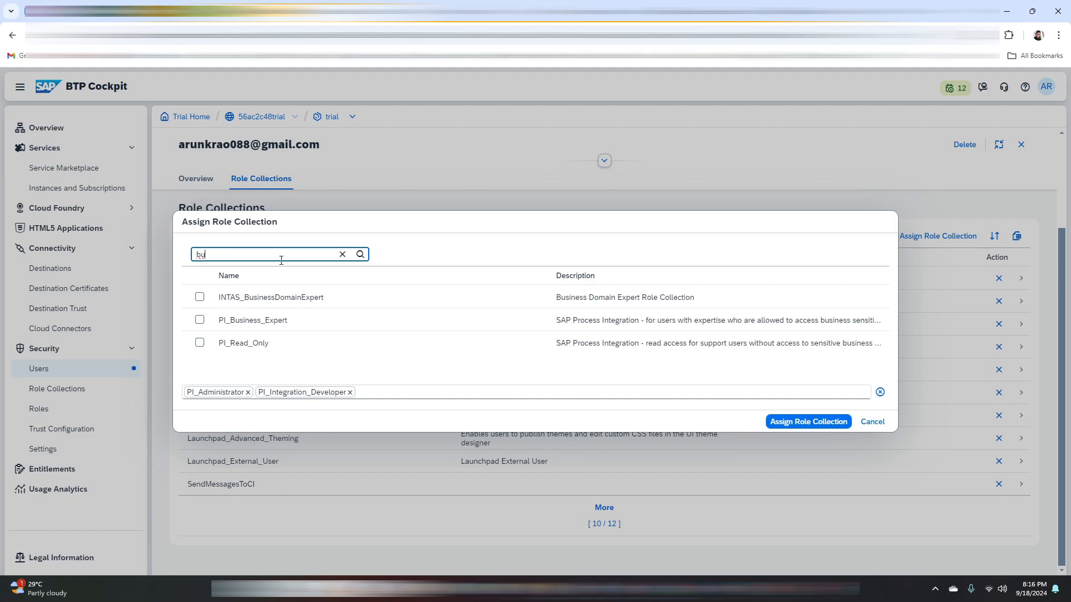
click(262, 322)
Search the available role collections for API-related entries, look through the matches and clear the search
click(343, 254)
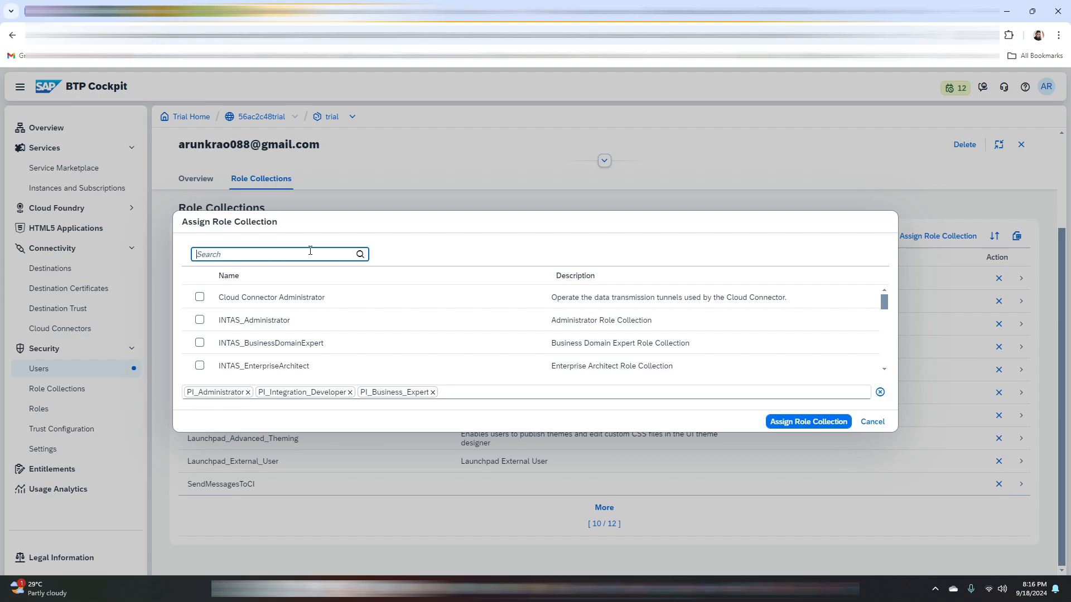
text(api)
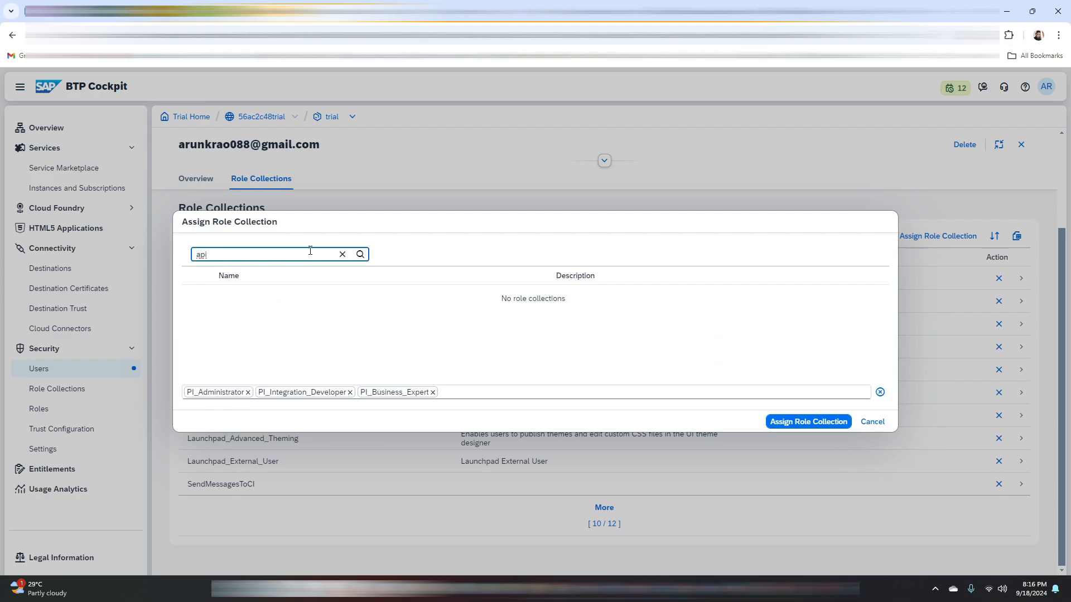
key(BackSpace)
key(BackSpace)
text(a)
key(BackSpace)
key(BackSpace)
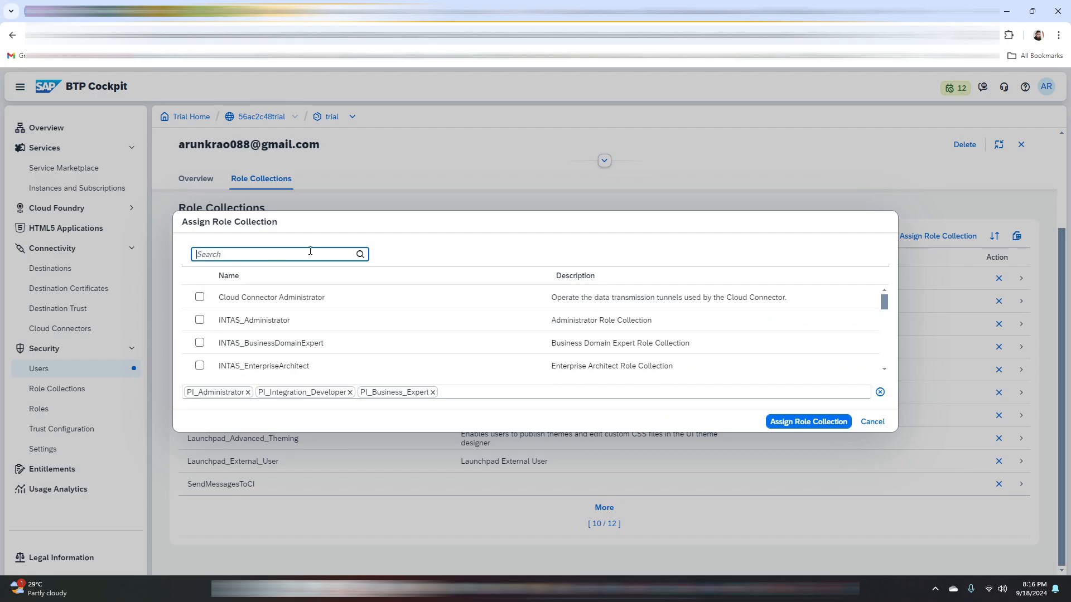
text(API)
key(BackSpace)
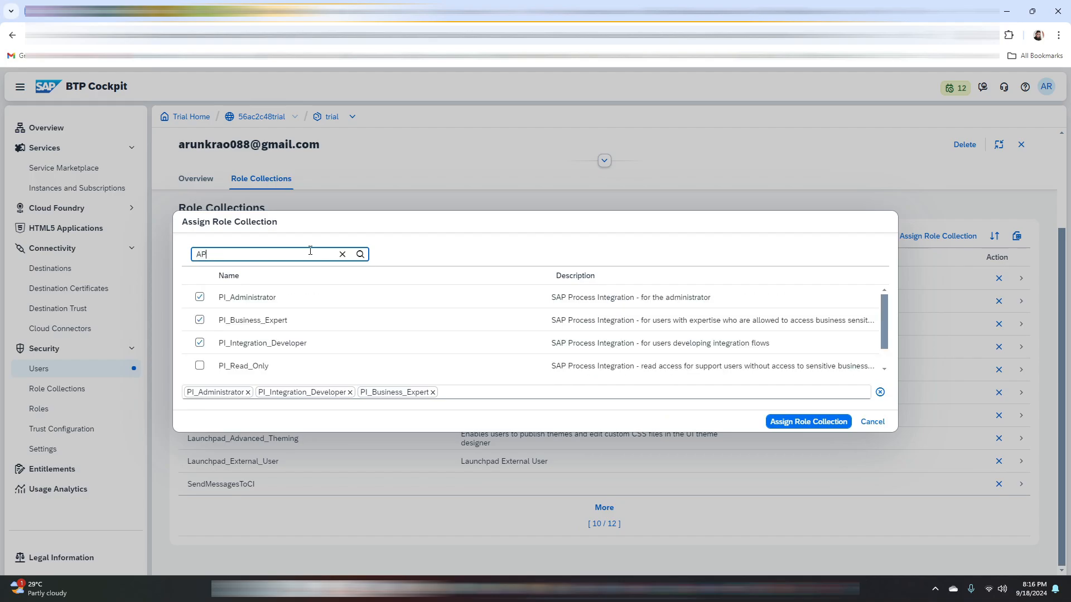
scroll(385, 329, down, 1)
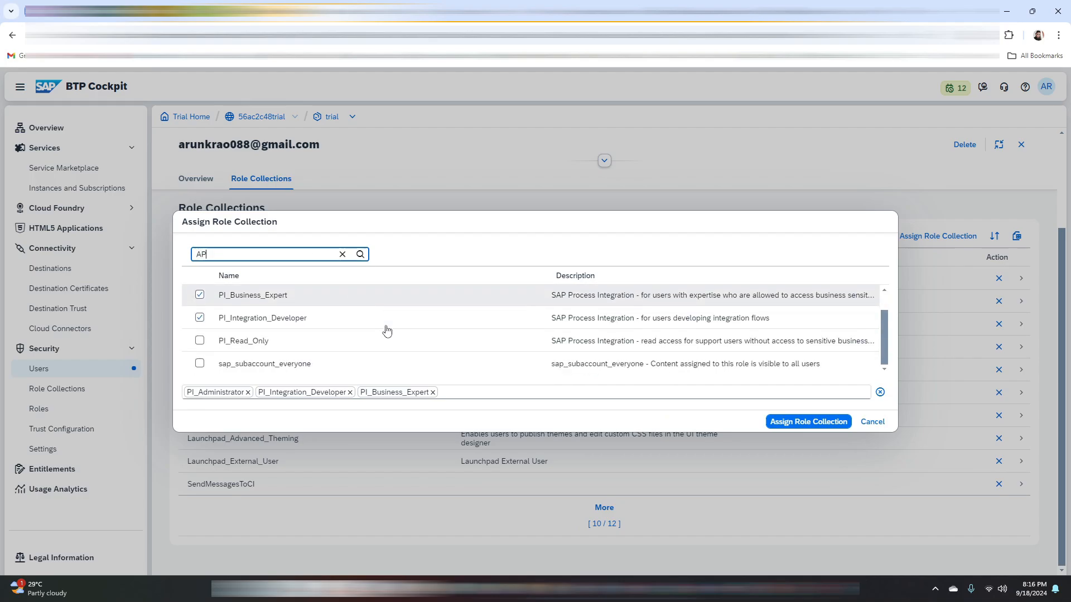
scroll(387, 330, up, 1)
scroll(387, 330, down, 2)
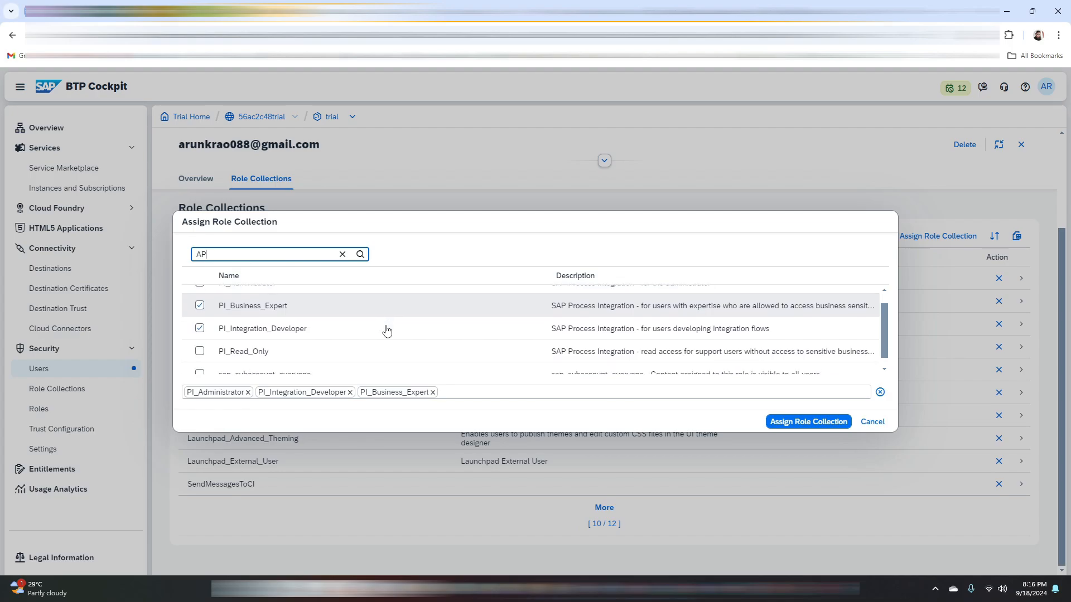
scroll(361, 319, up, 2)
click(339, 256)
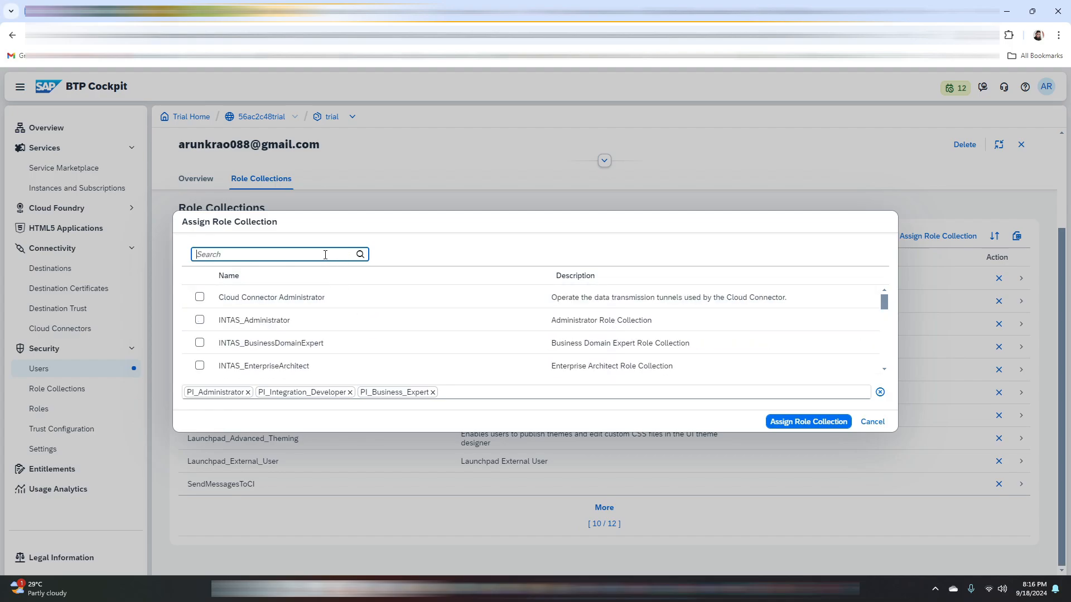
Add OpenConnectors_User to the selection and assign the selected role collections to the user
text(op)
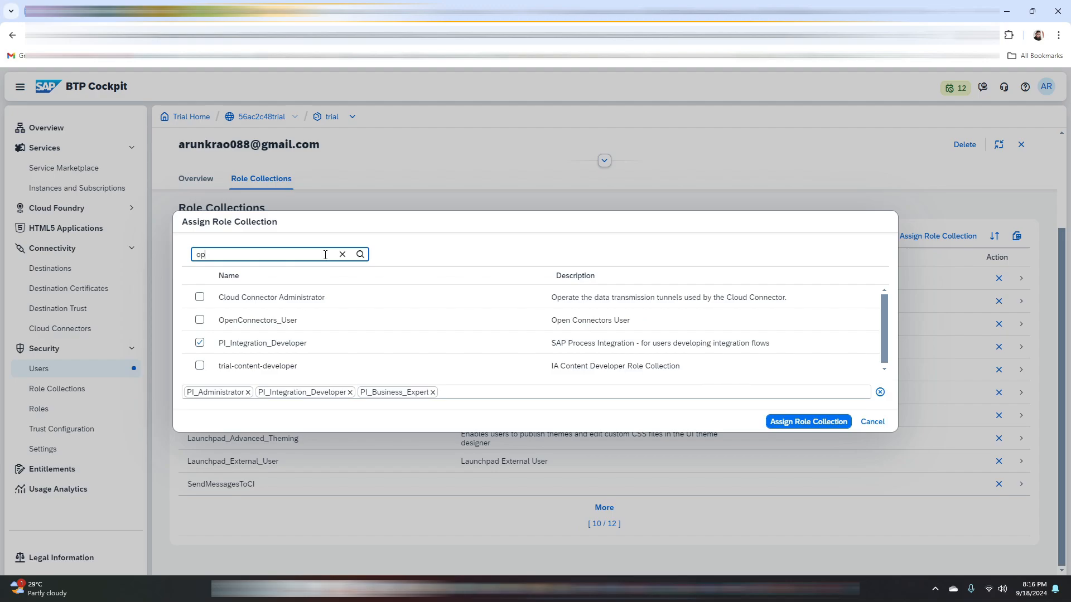
click(262, 321)
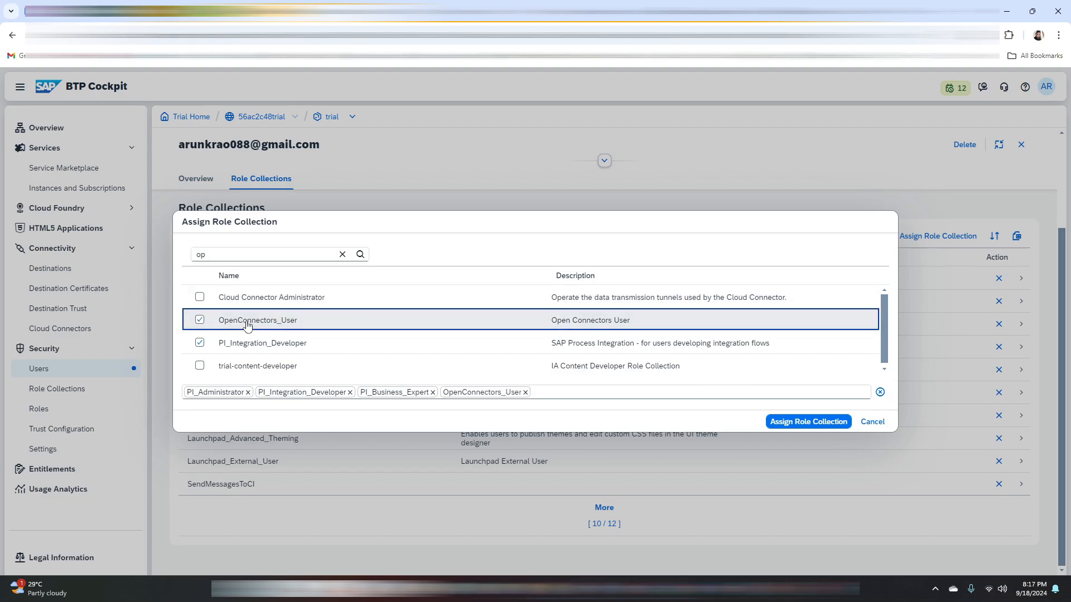
click(824, 425)
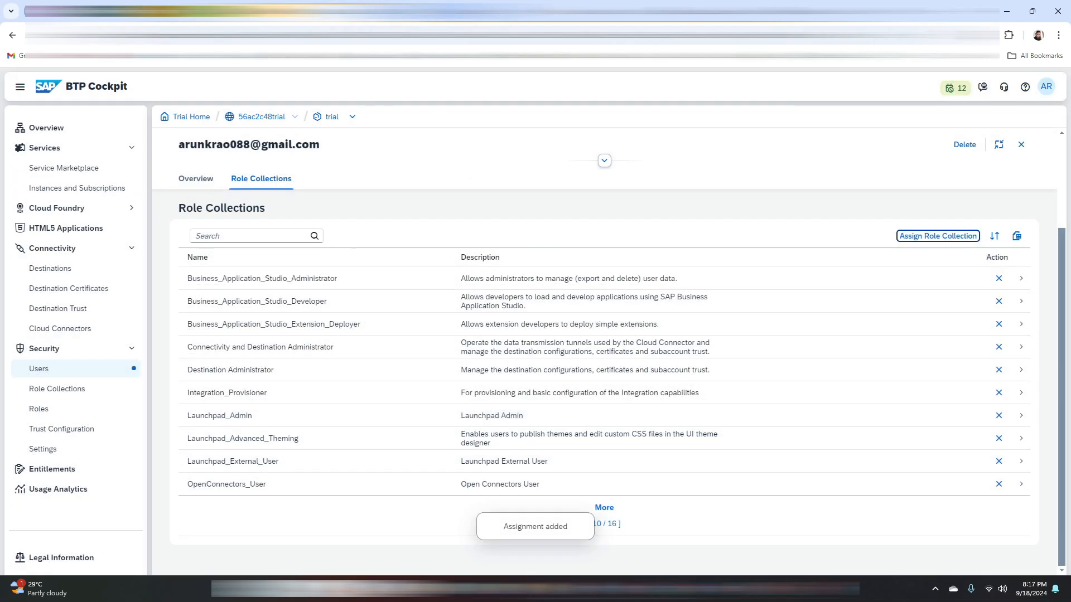
Switch back to the Integration Suite, reload its home page and dismiss the news announcements
click(214, 11)
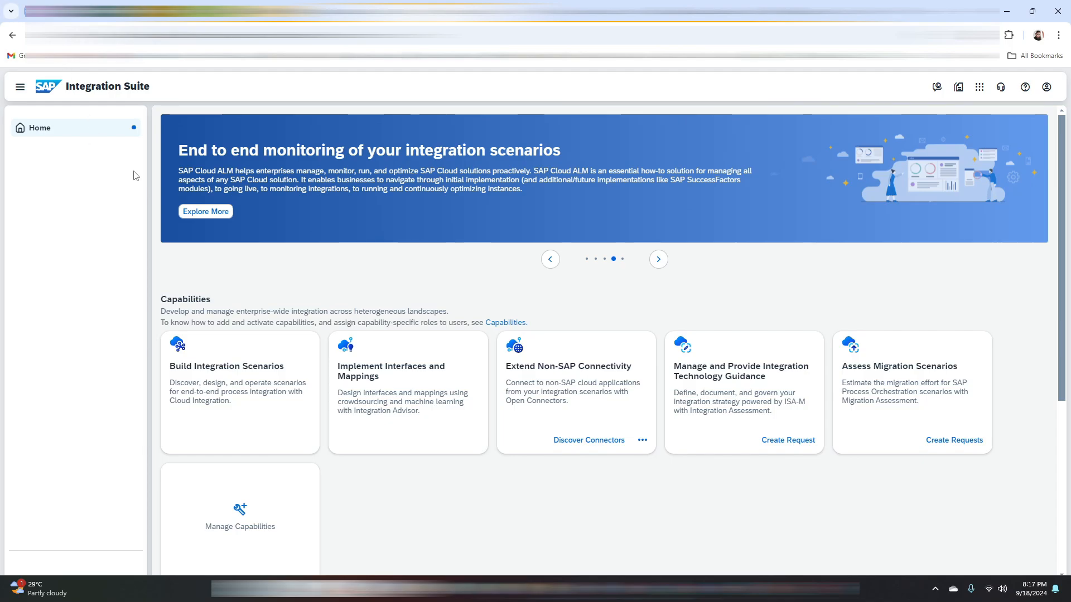
key(F5)
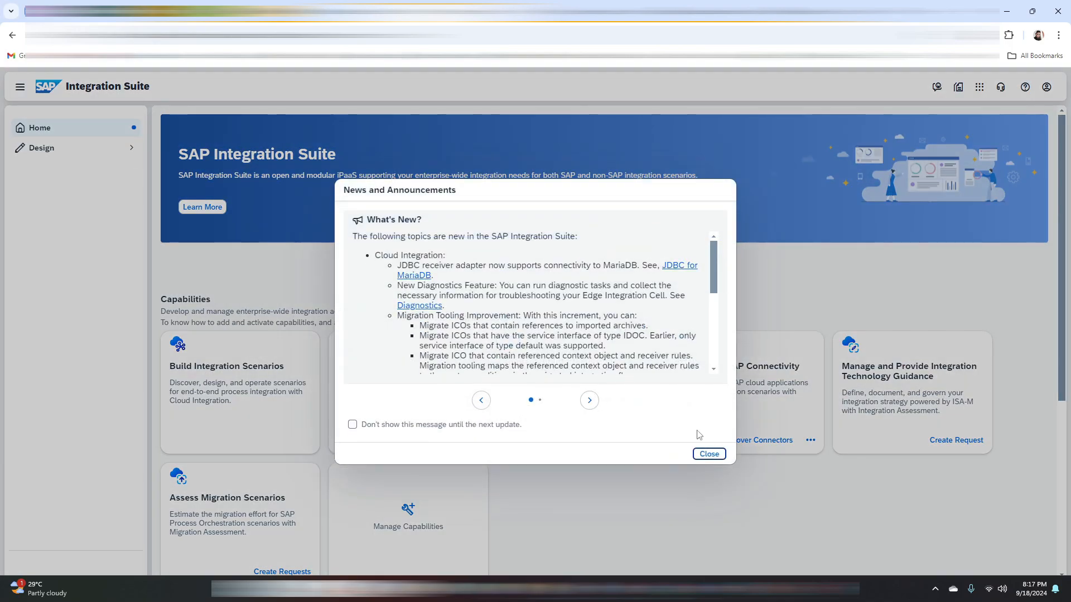
click(709, 454)
View the B2B Scenarios design area for Trading Partner Management and return to the home page
click(108, 150)
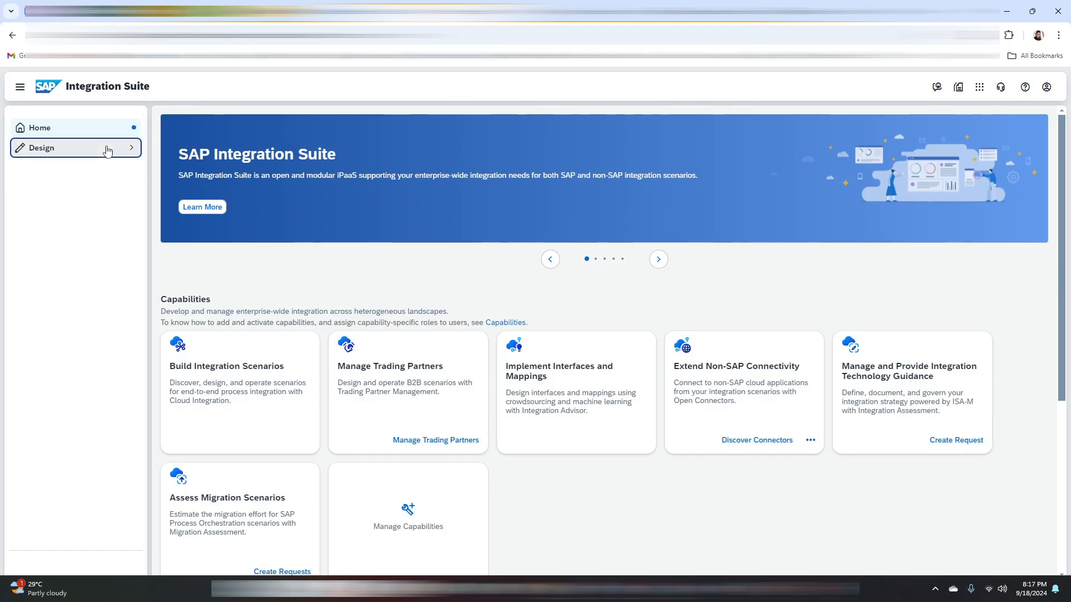
click(87, 165)
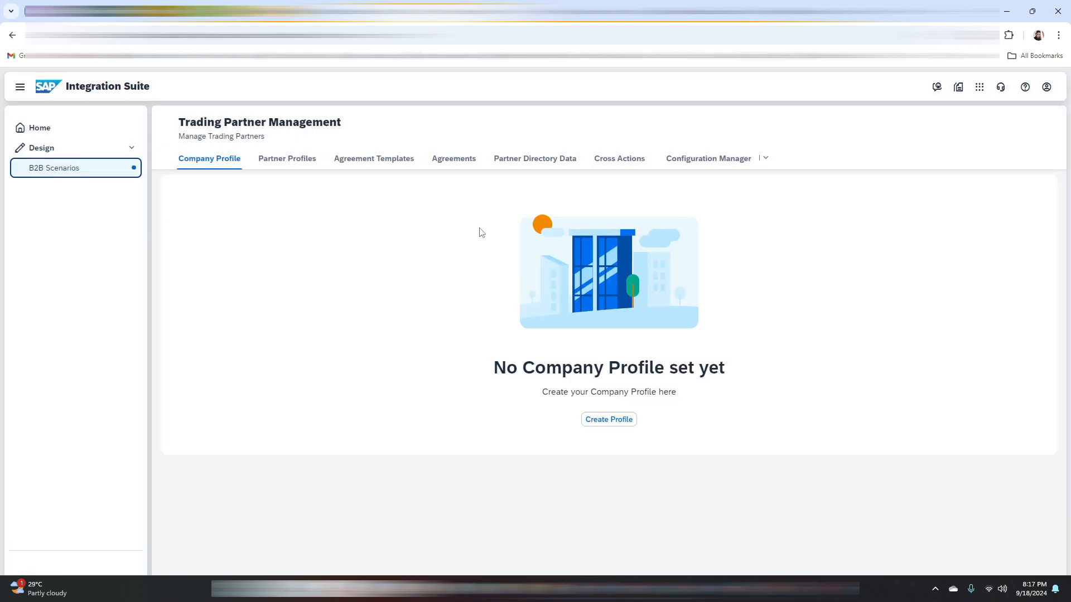
click(64, 128)
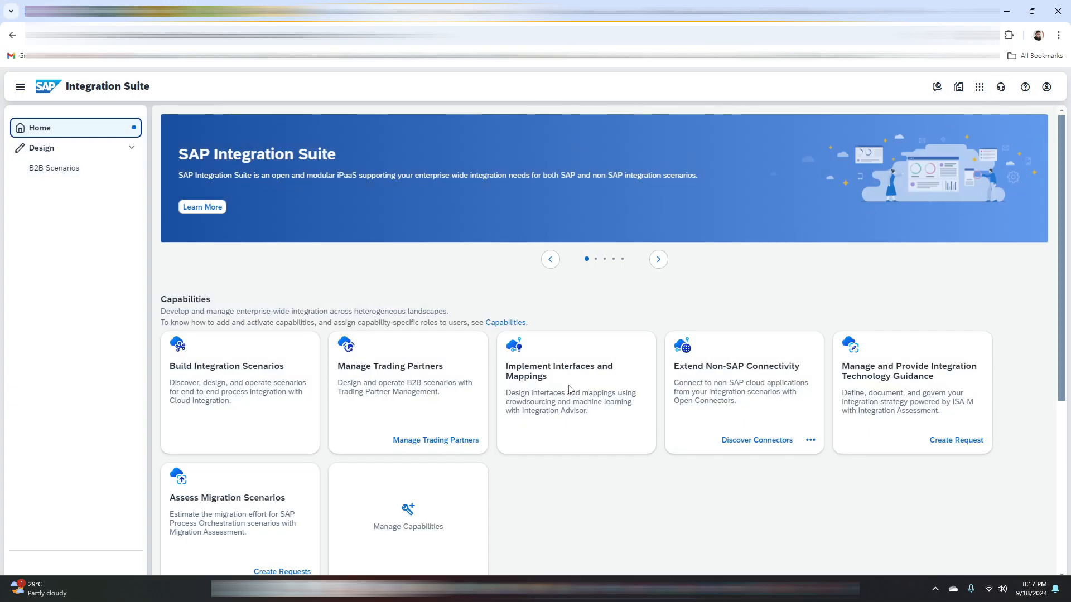
Activate API Management again from the capability management overview, then close the overview and the news announcements
scroll(497, 382, down, 3)
click(414, 319)
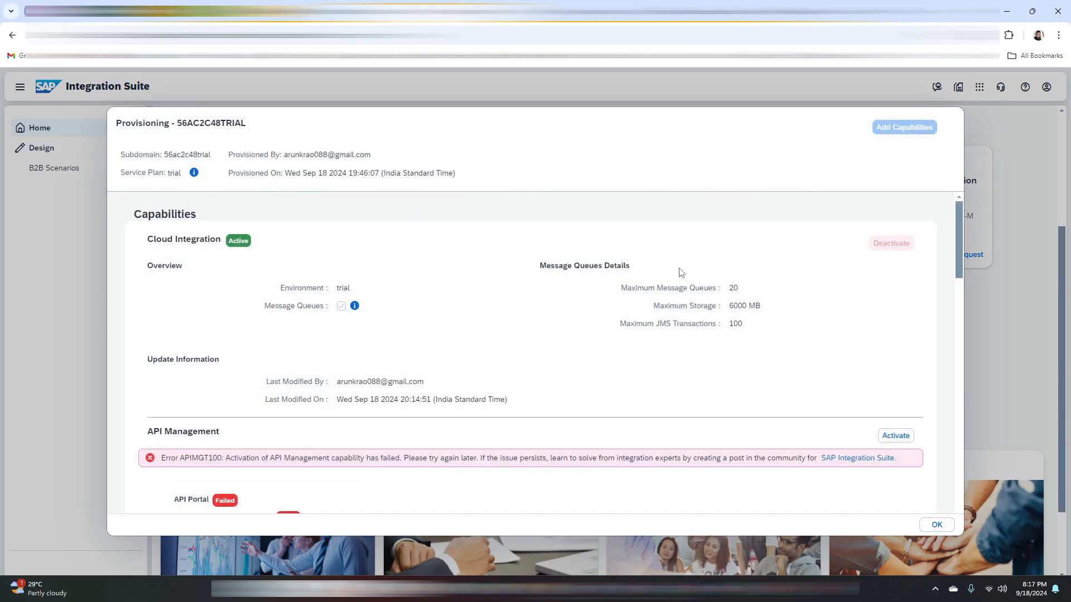
scroll(669, 341, down, 3)
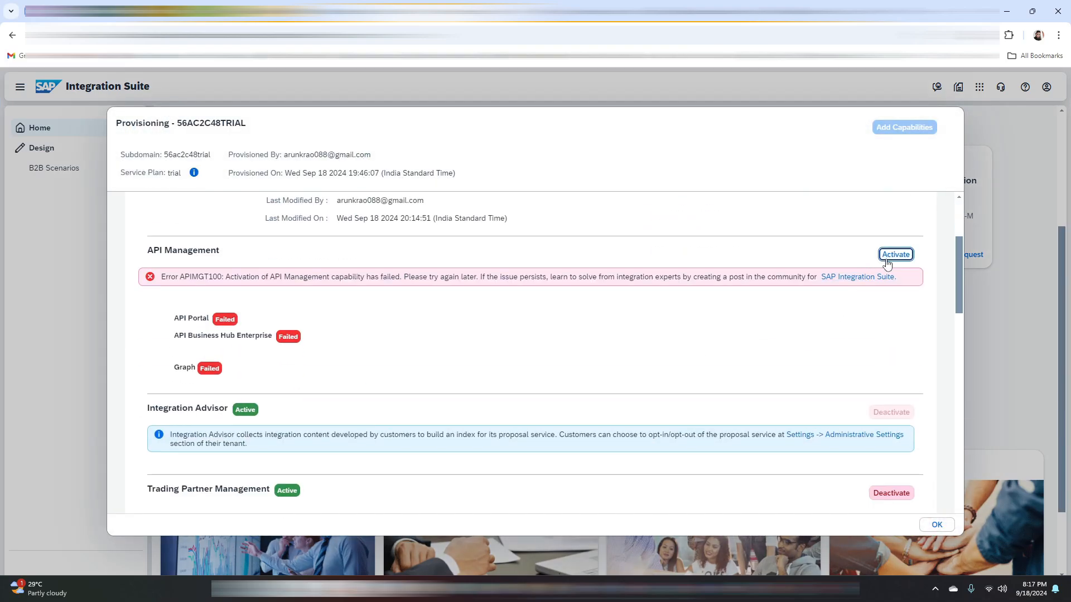
click(891, 254)
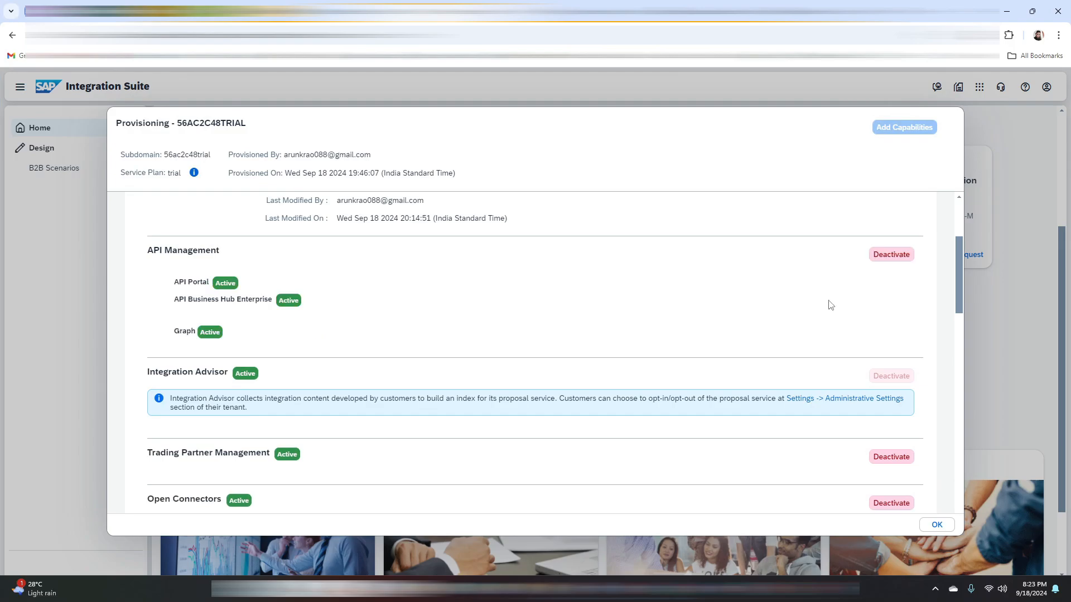
click(936, 524)
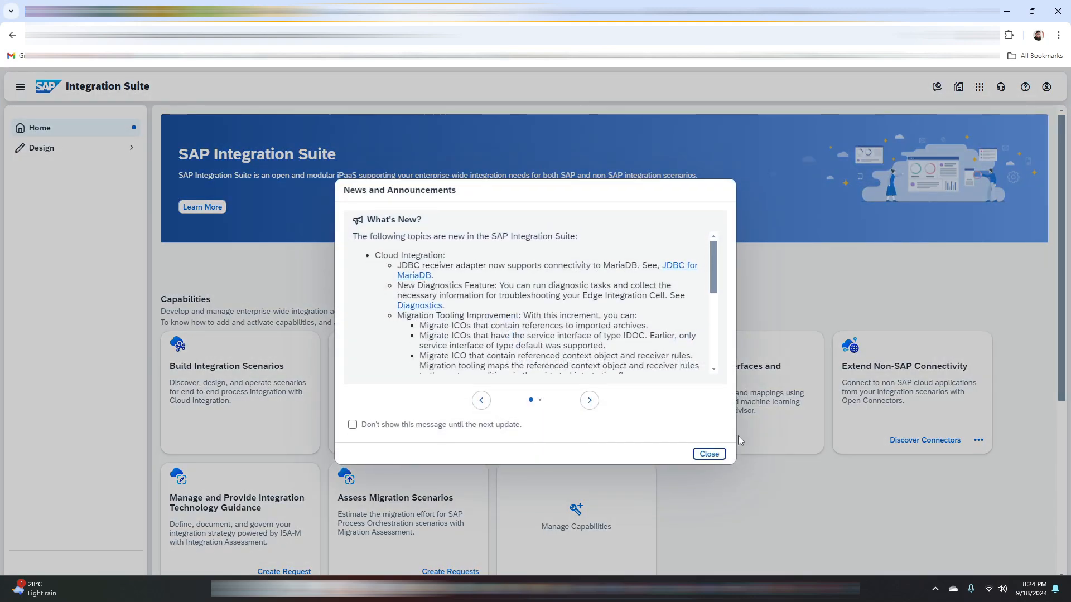
click(708, 454)
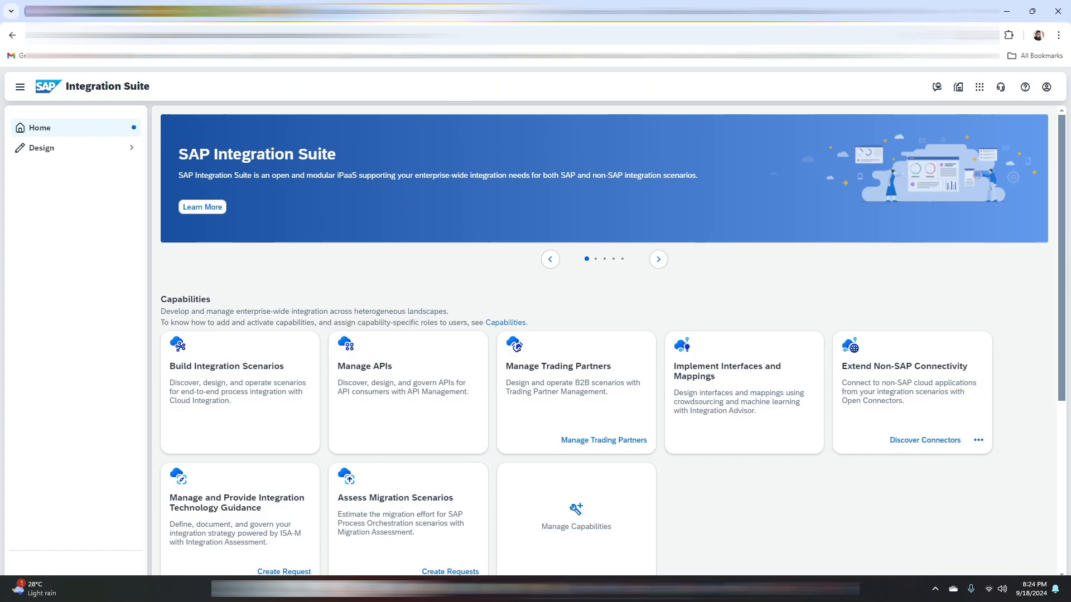
Switch to the BTP Cockpit, open the role collection assignment for the user, search it for "pi" and clear the search
click(311, 11)
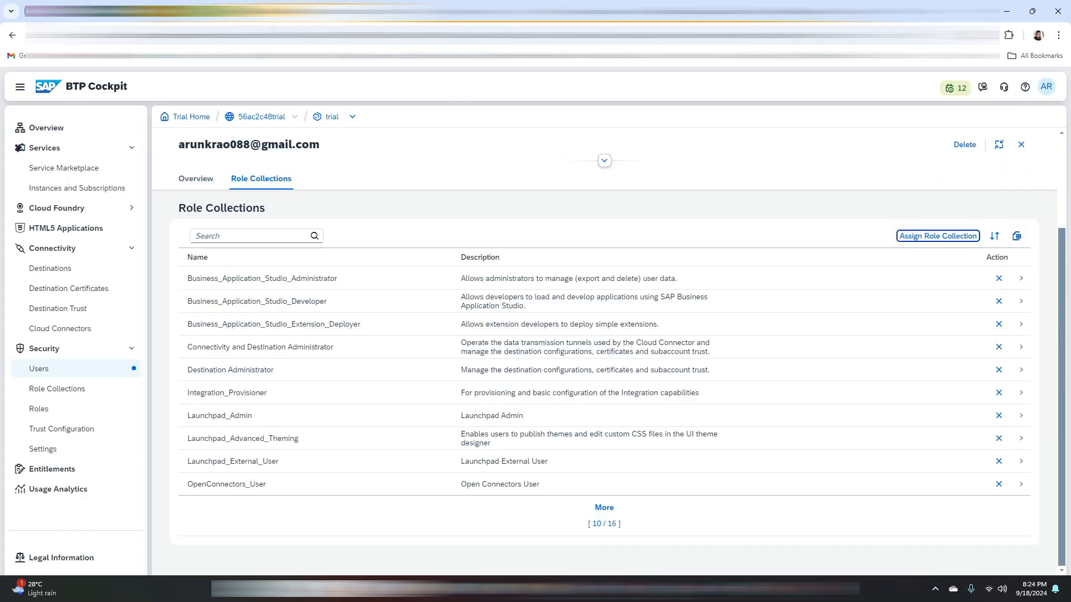
click(948, 239)
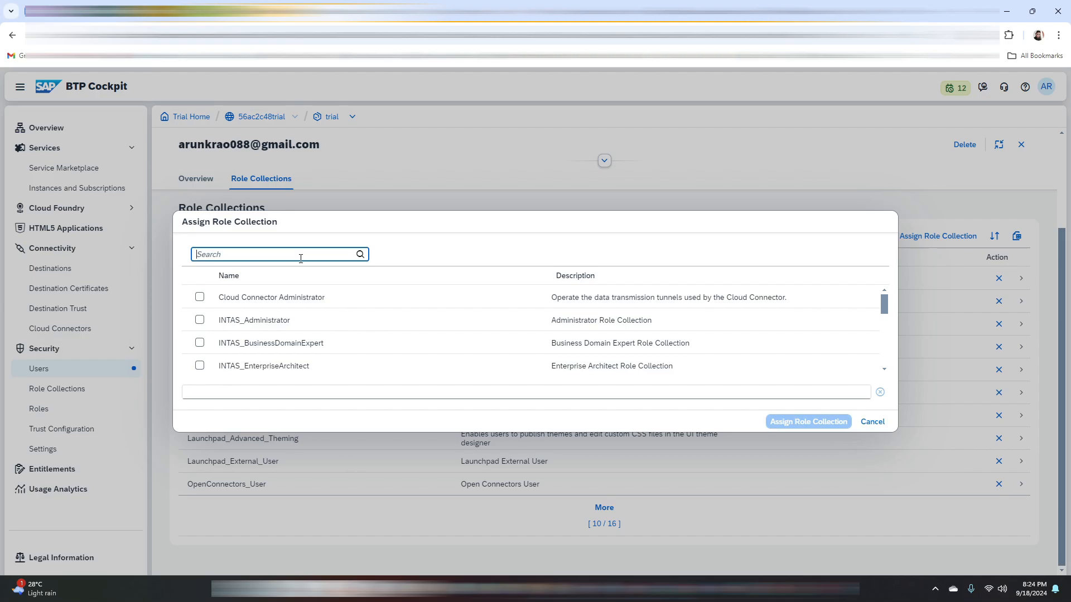
text(pl)
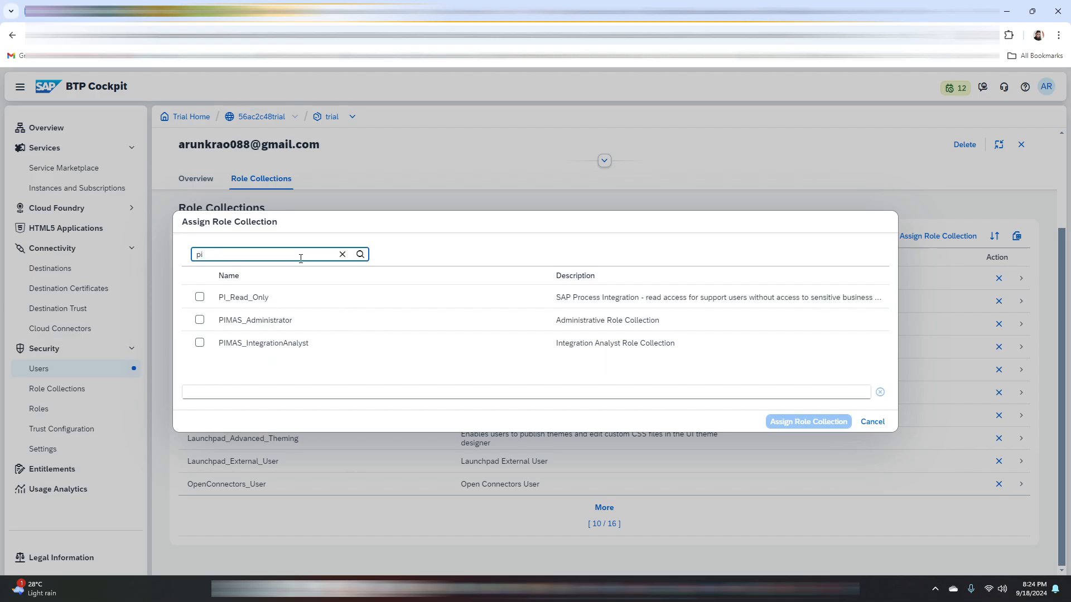
key(BackSpace)
key(BackSpace)
text(bi)
key(BackSpace)
key(BackSpace)
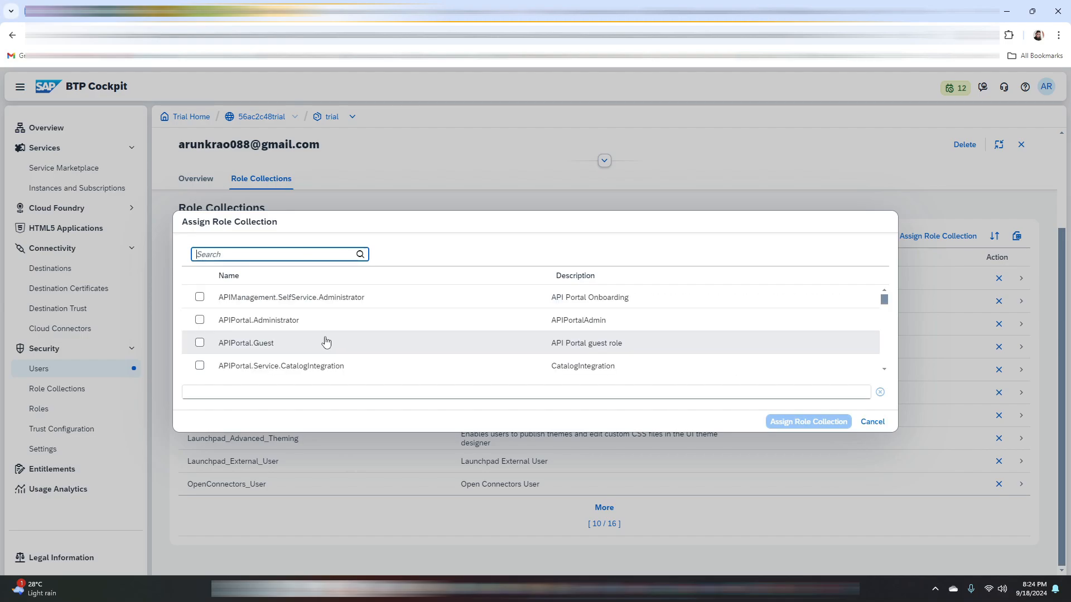
Select the role collections APIPortal.Administrator, APIManagement.SelfService.Administrator and APIPortal.Service.CatalogIntegration for the user
click(257, 322)
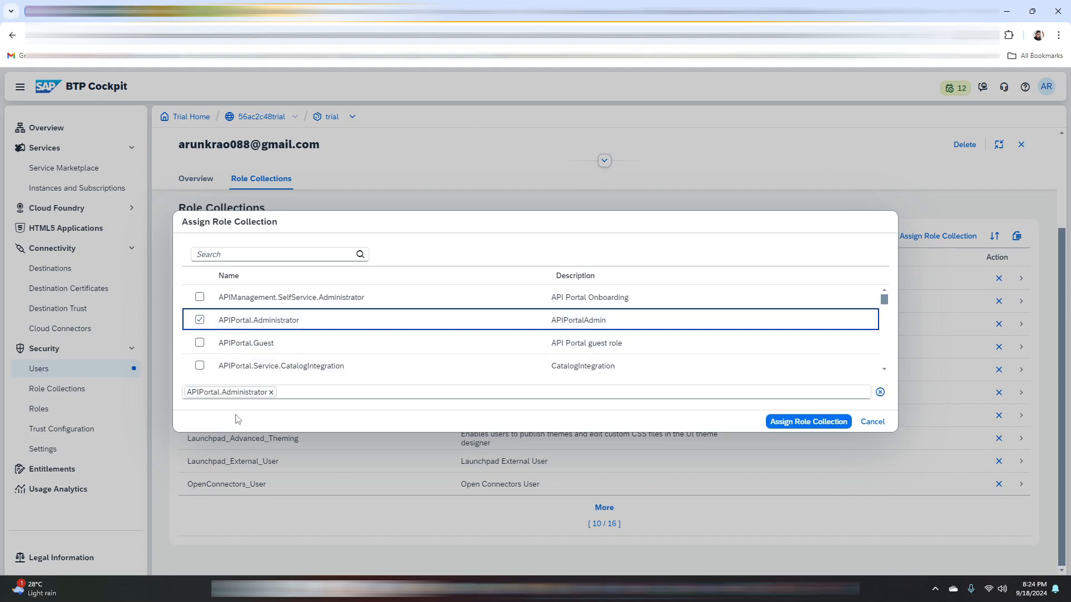
click(332, 297)
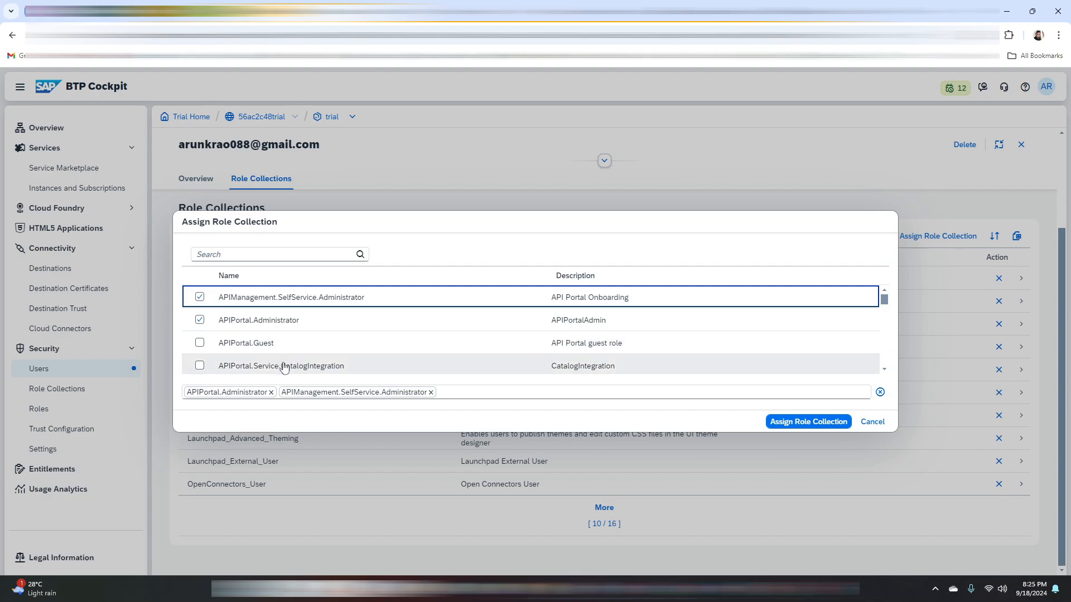
click(301, 365)
Check the remaining role collections by searching for "PI", clear the search and assign the selected API role collections to the user
scroll(320, 365, down, 3)
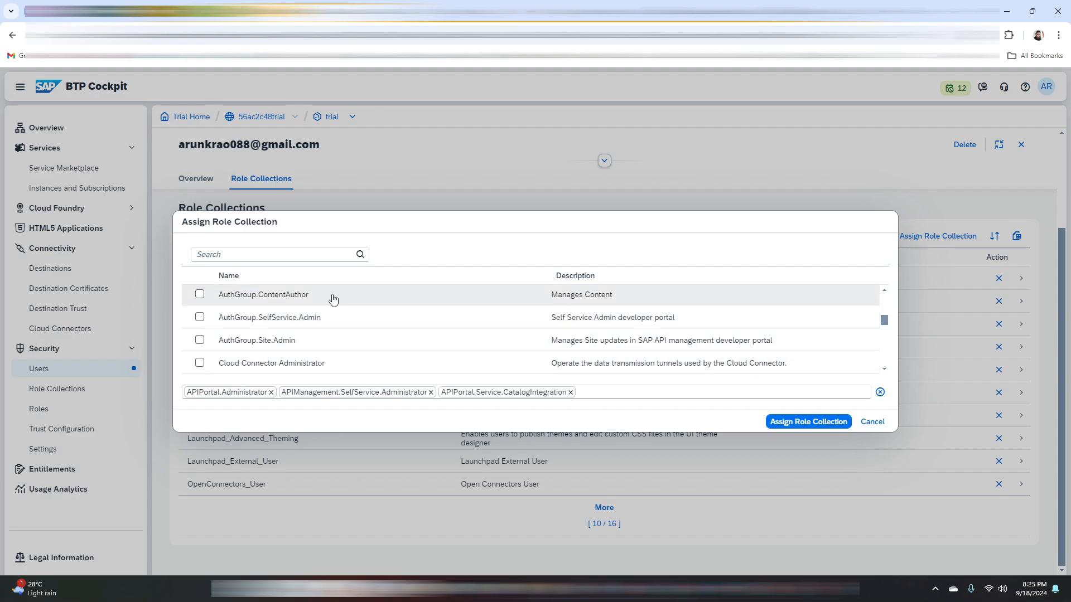
click(281, 256)
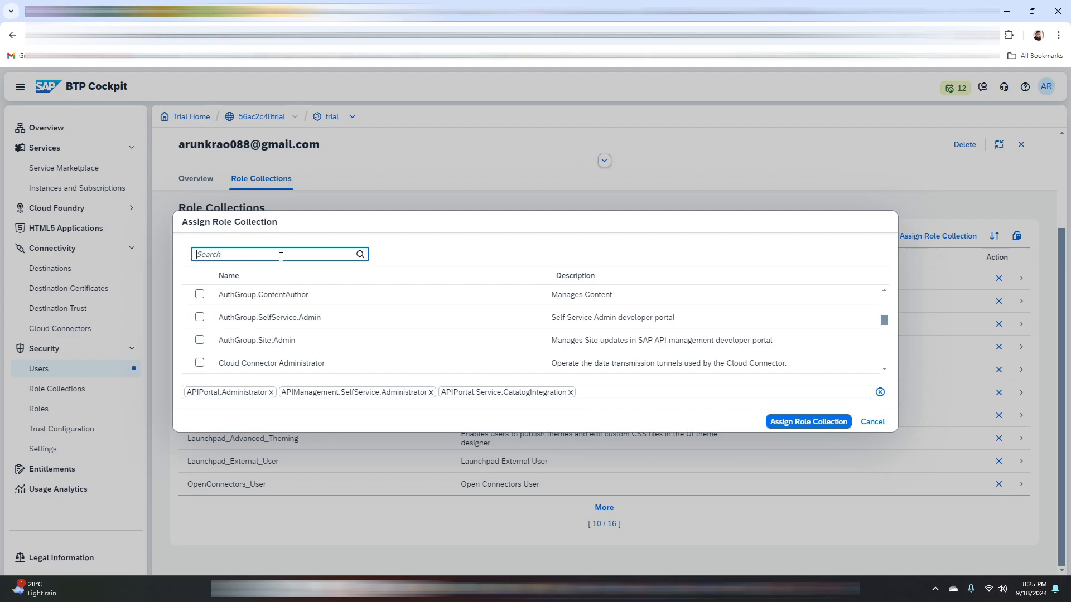
text(PI)
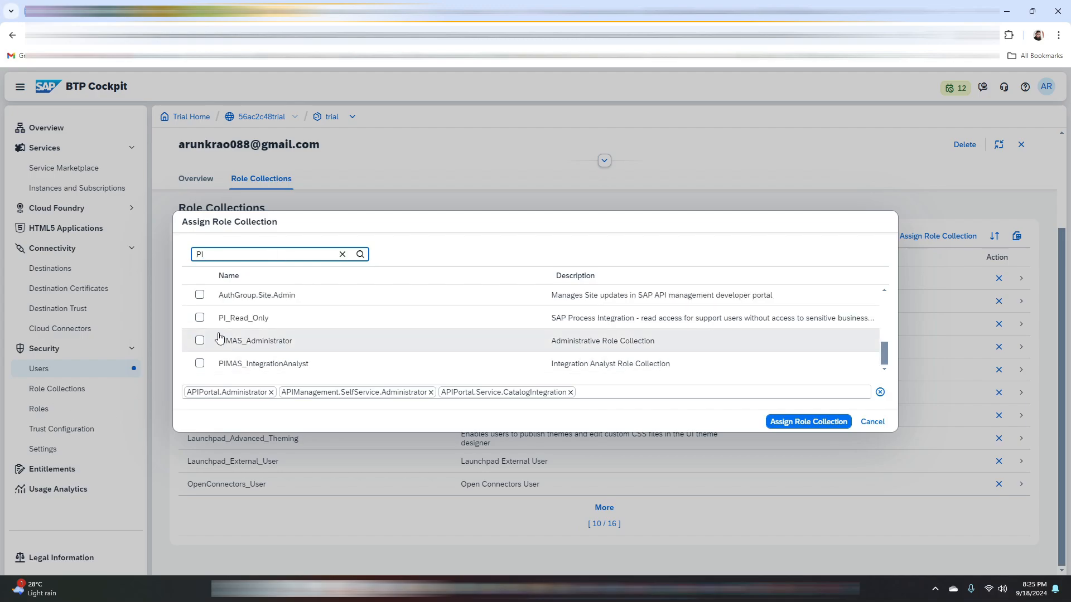
scroll(217, 337, up, 3)
scroll(218, 338, down, 3)
scroll(219, 337, up, 1)
scroll(216, 338, up, 3)
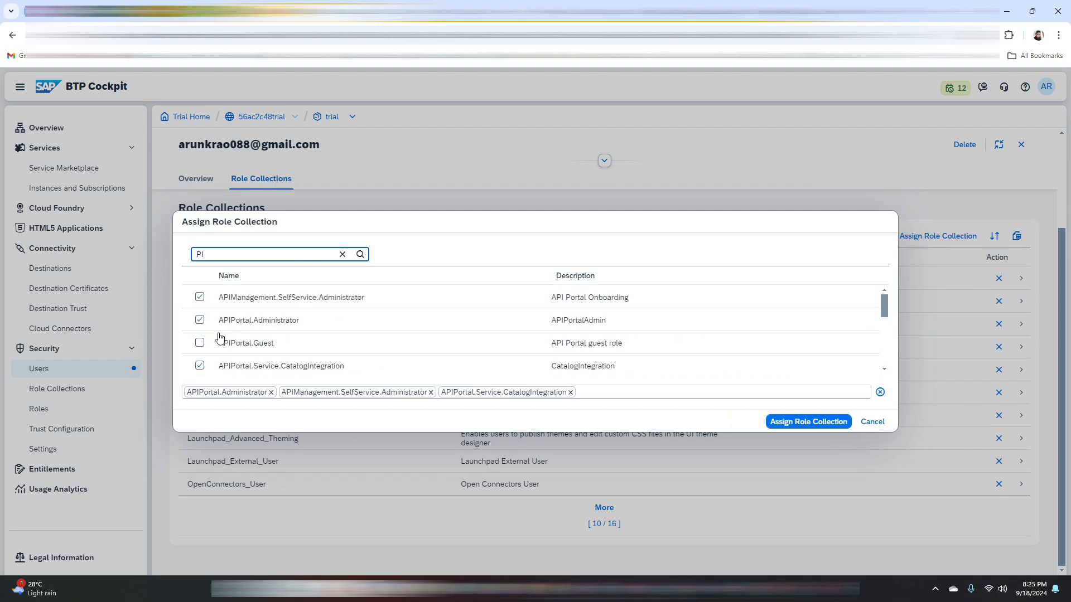
scroll(217, 339, down, 4)
key(BackSpace)
key(BackSpace)
click(776, 426)
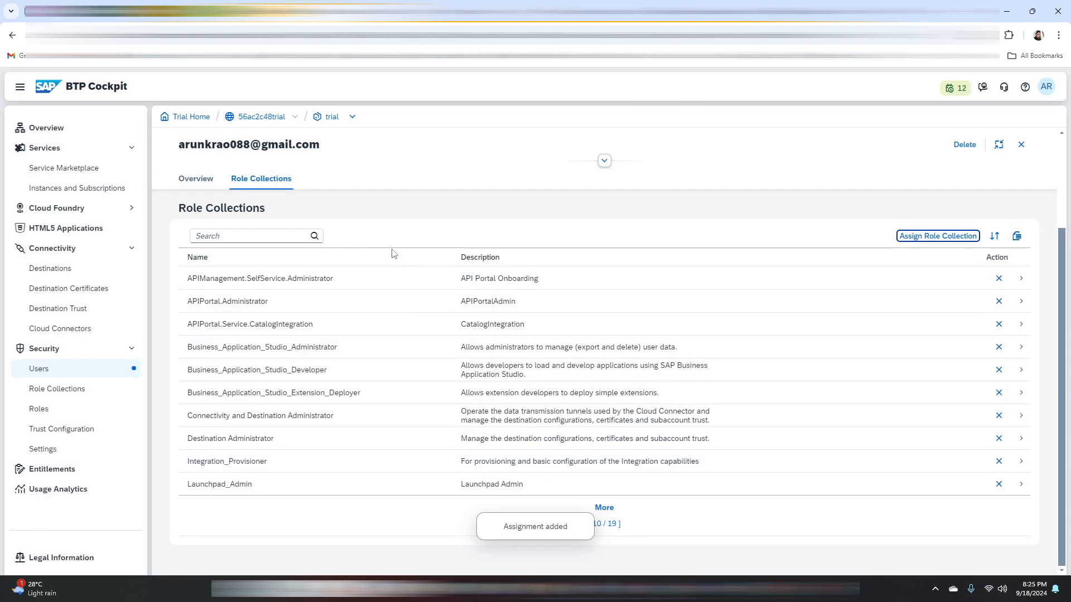
Switch back to the Integration Suite, reload its home page and log out
click(257, 11)
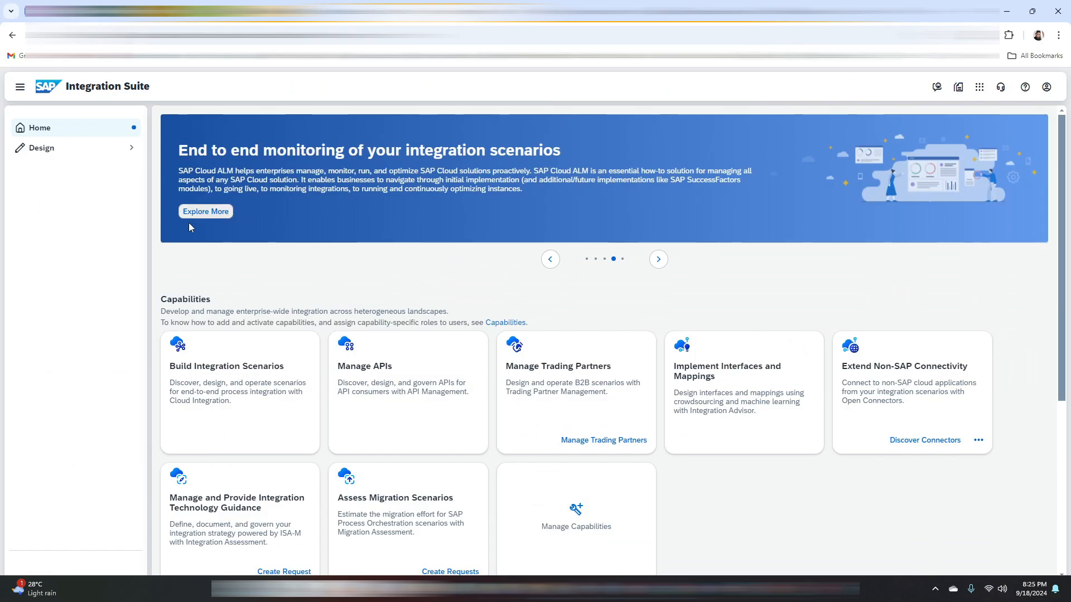
key(F5)
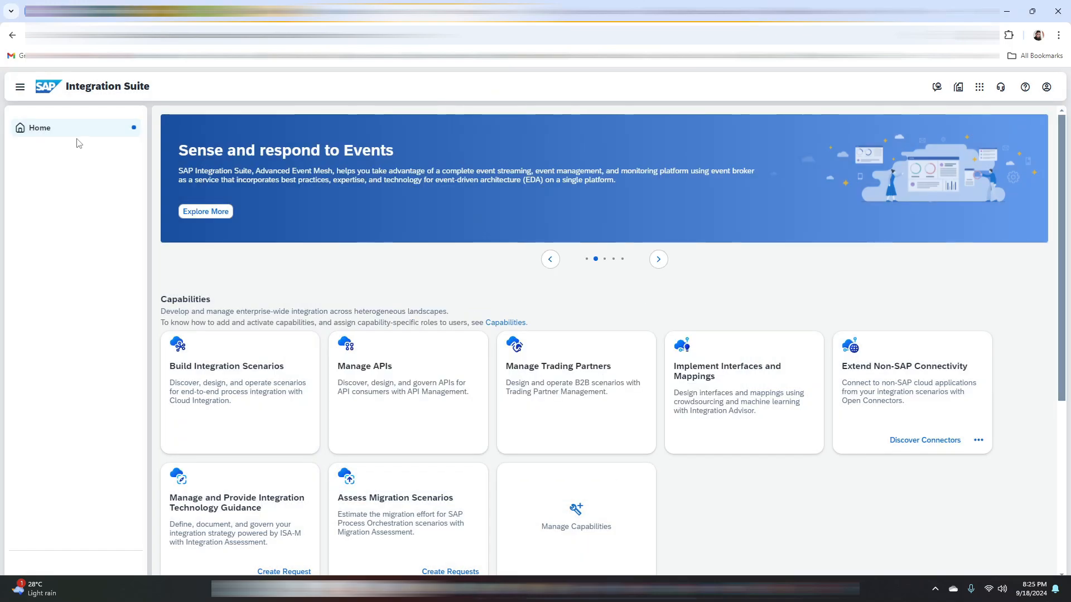
click(72, 131)
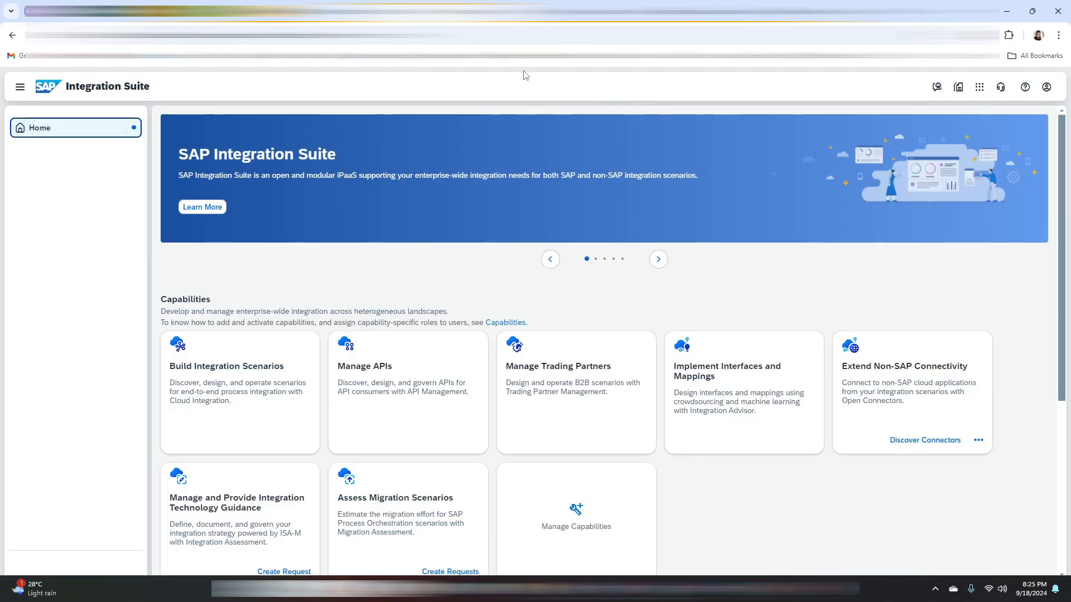
click(1047, 87)
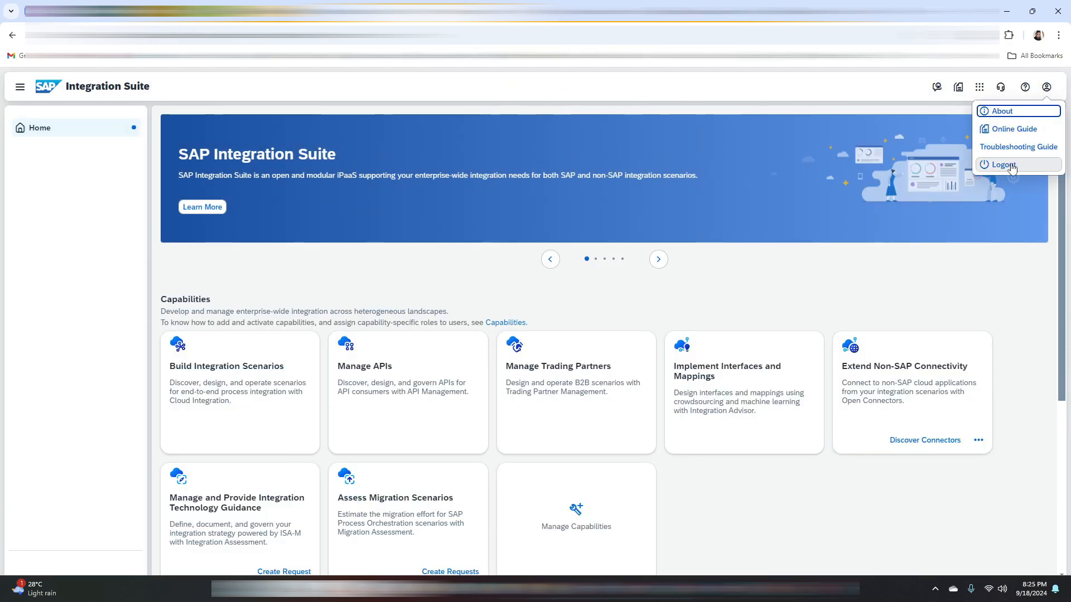
click(847, 213)
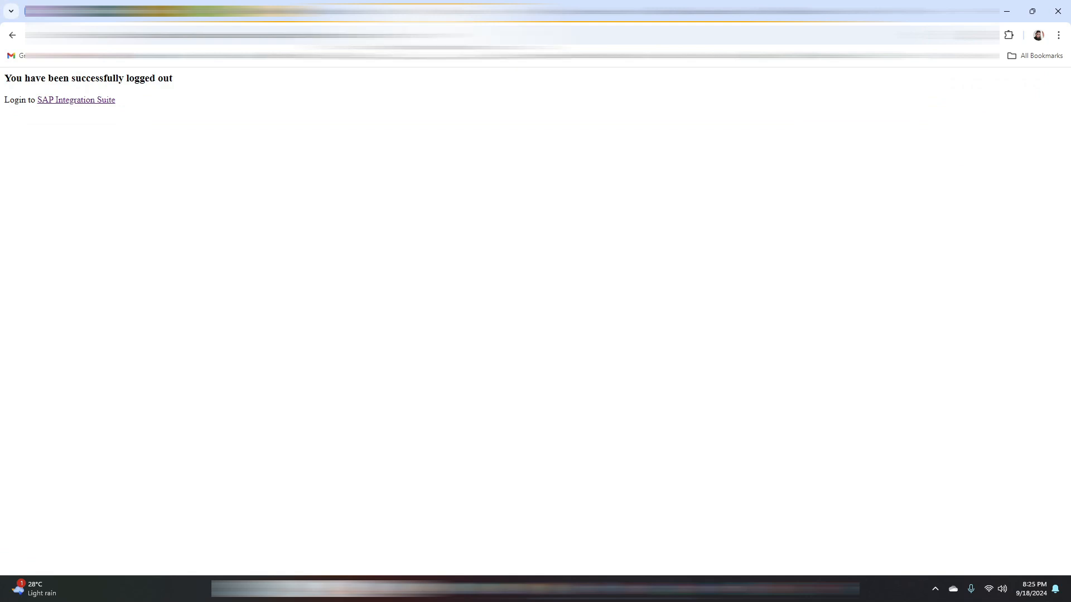
Switch to the BTP Cockpit, relaunch Integration Suite from the subaccount's subscriptions and dismiss the news announcements
click(368, 11)
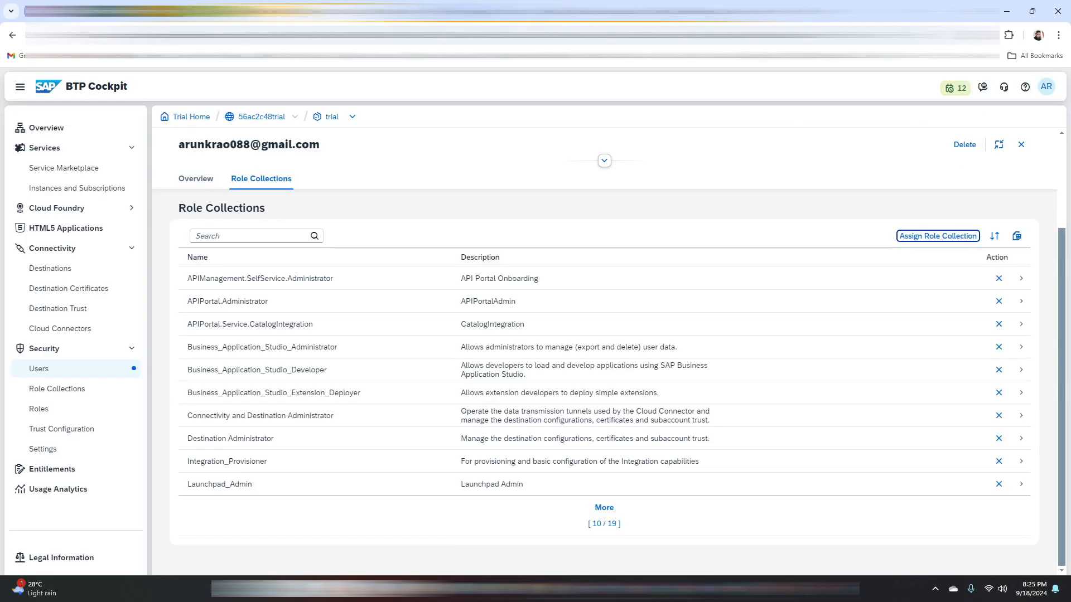
click(67, 188)
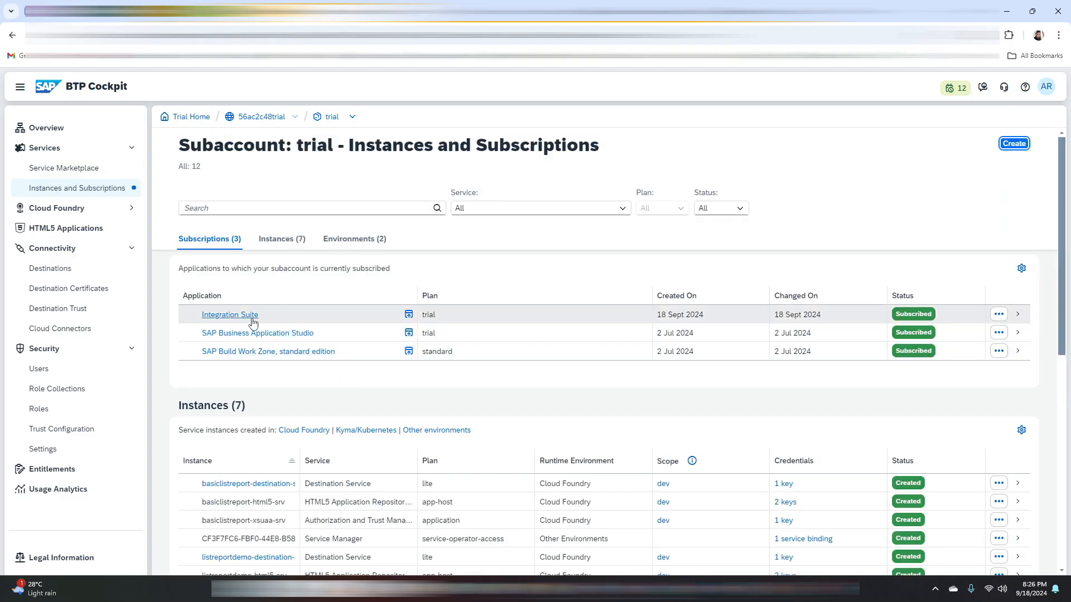
click(253, 315)
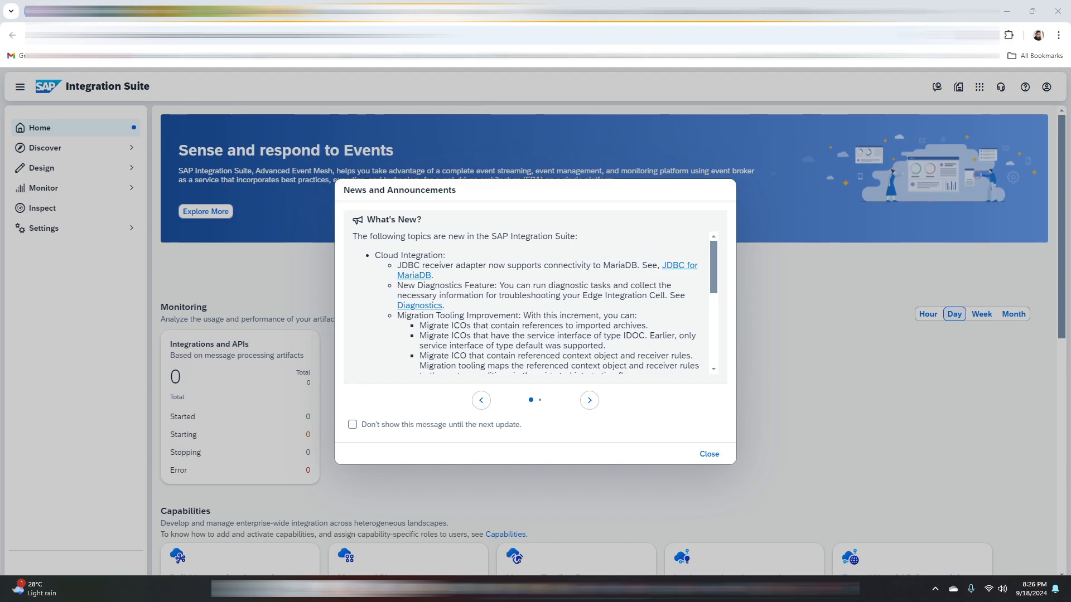
click(704, 454)
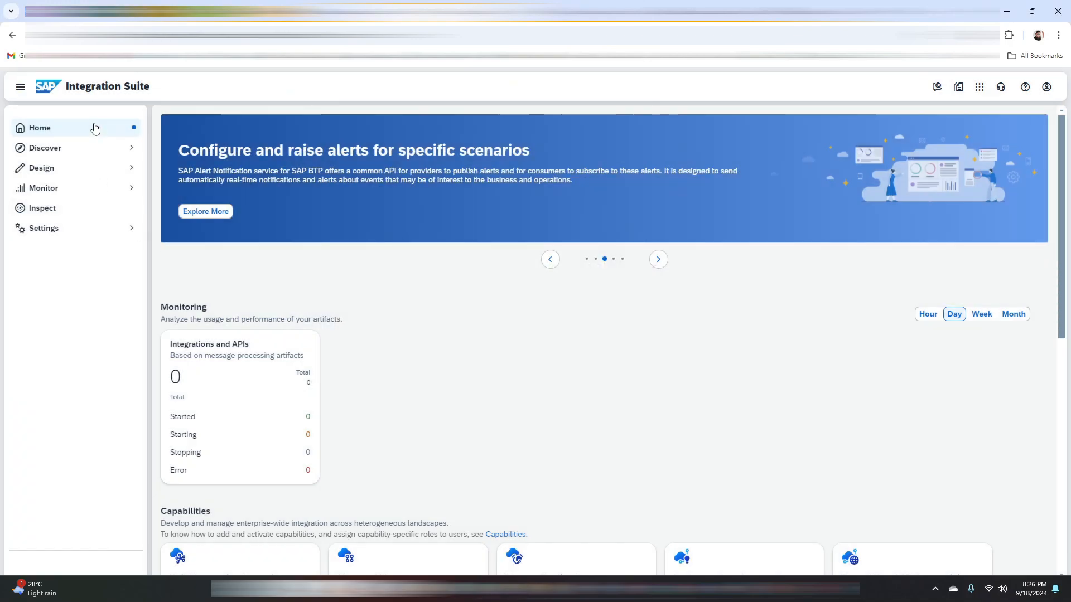
Expand the Monitor section, view the Discover integrations catalog and go to the Integrations and APIs design area
click(103, 190)
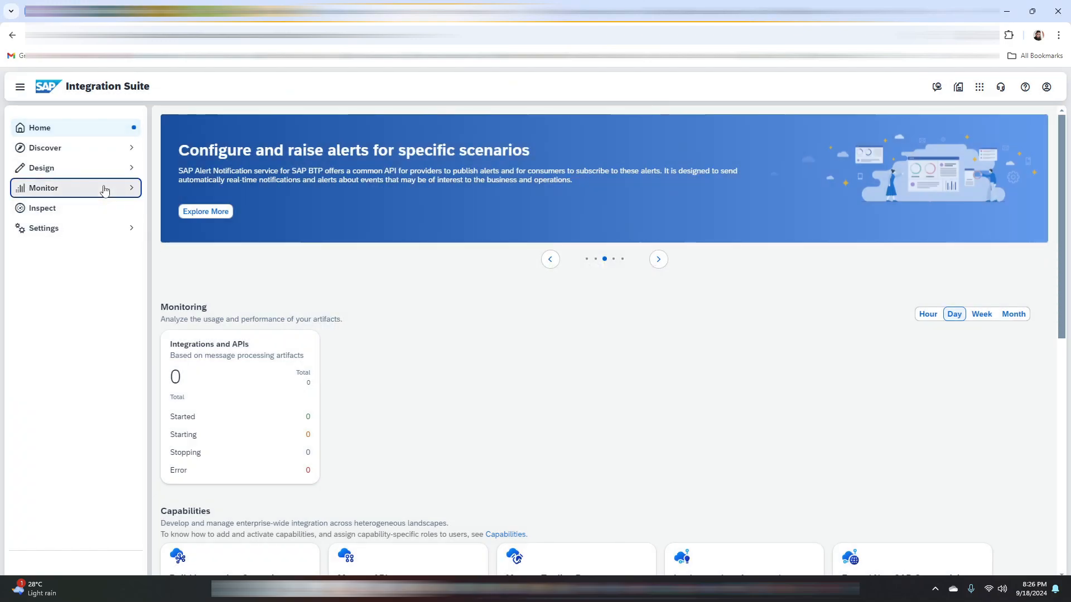
click(101, 150)
click(92, 169)
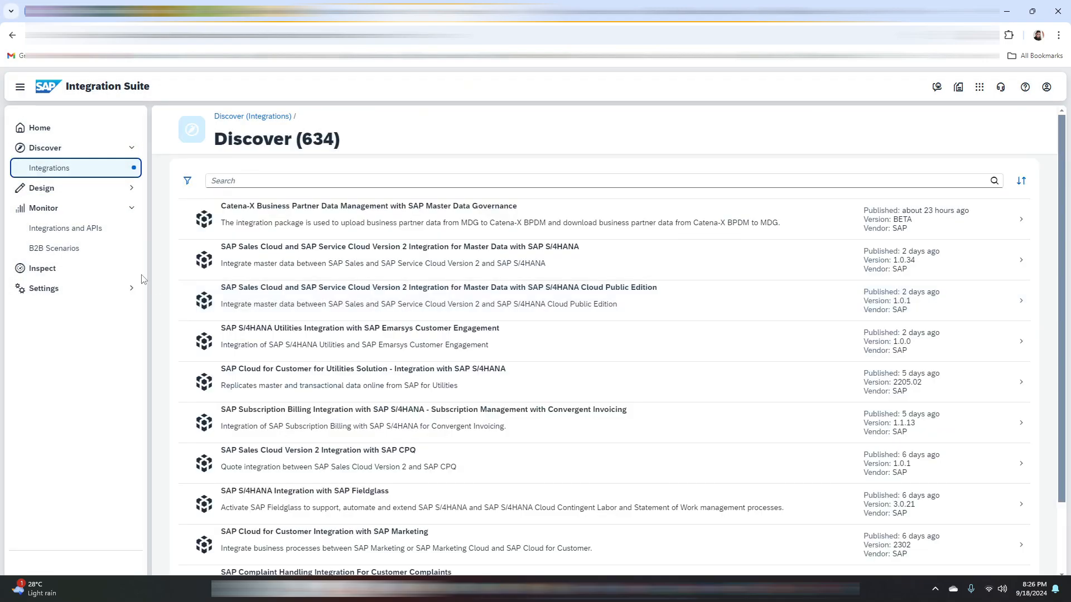
click(82, 193)
click(73, 209)
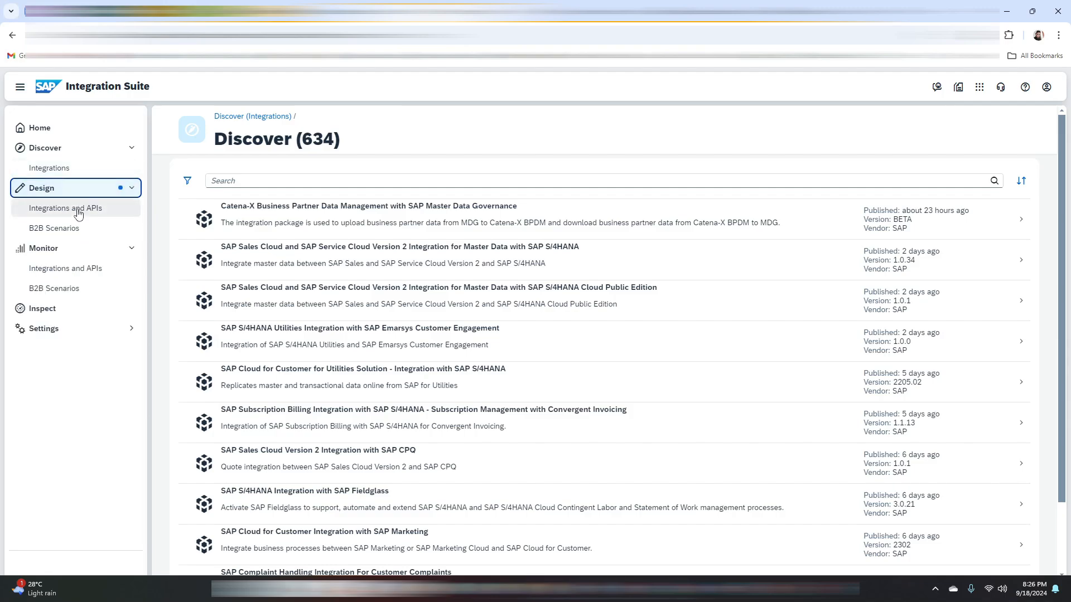